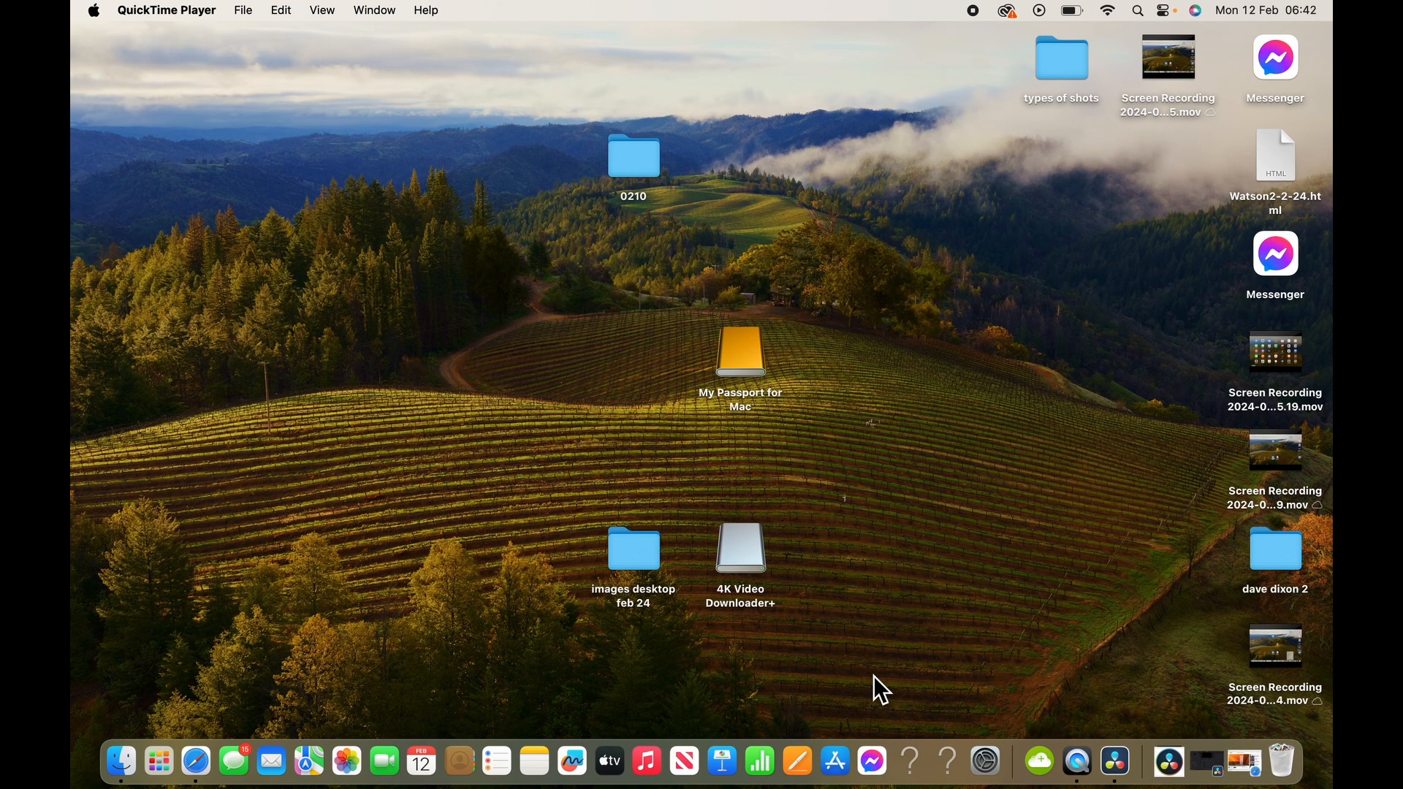
Switch to DaVinci Resolve and check the Media Storage locations in the system preferences without saving changes
{"action": "left_click", "coordinate": [1118, 764]}
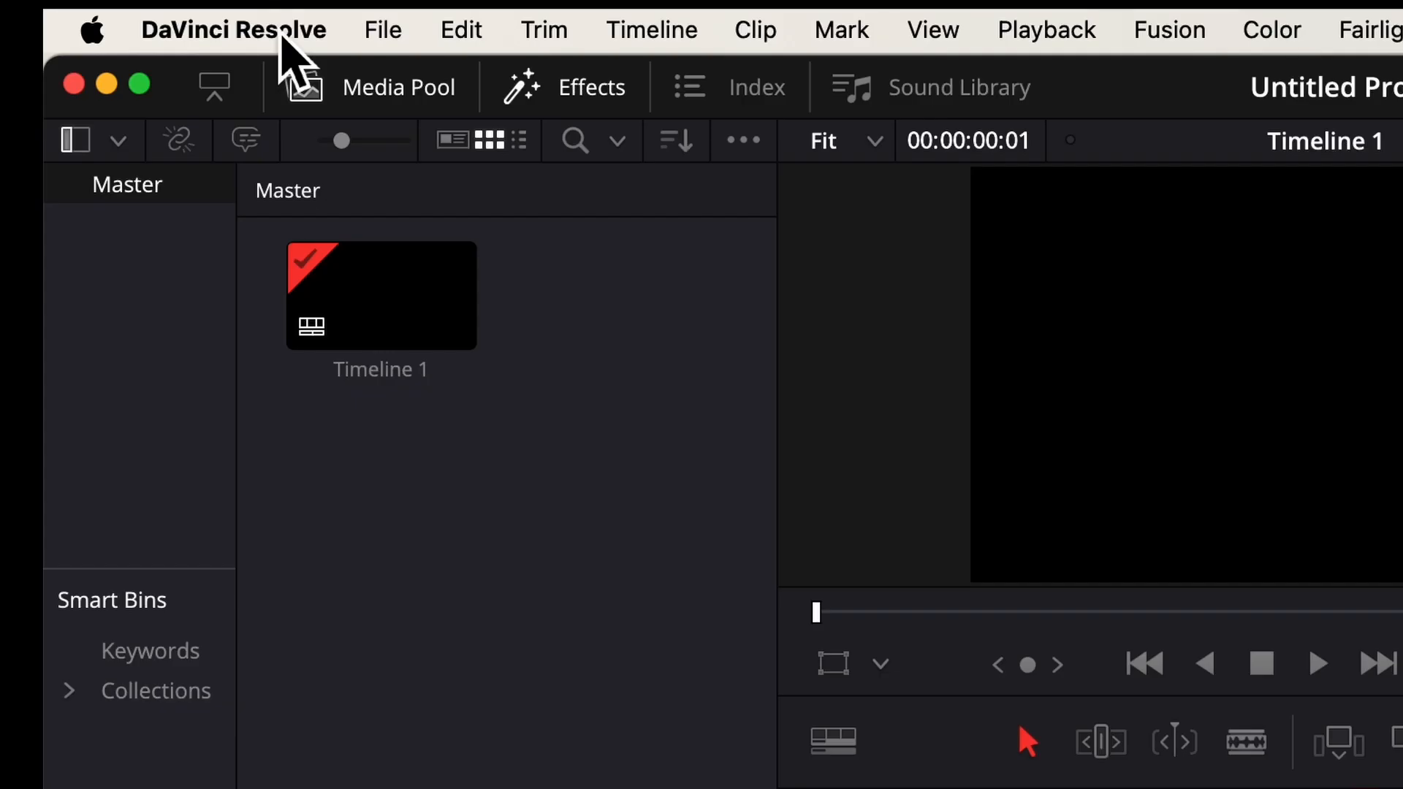
{"action": "left_click", "coordinate": [184, 11]}
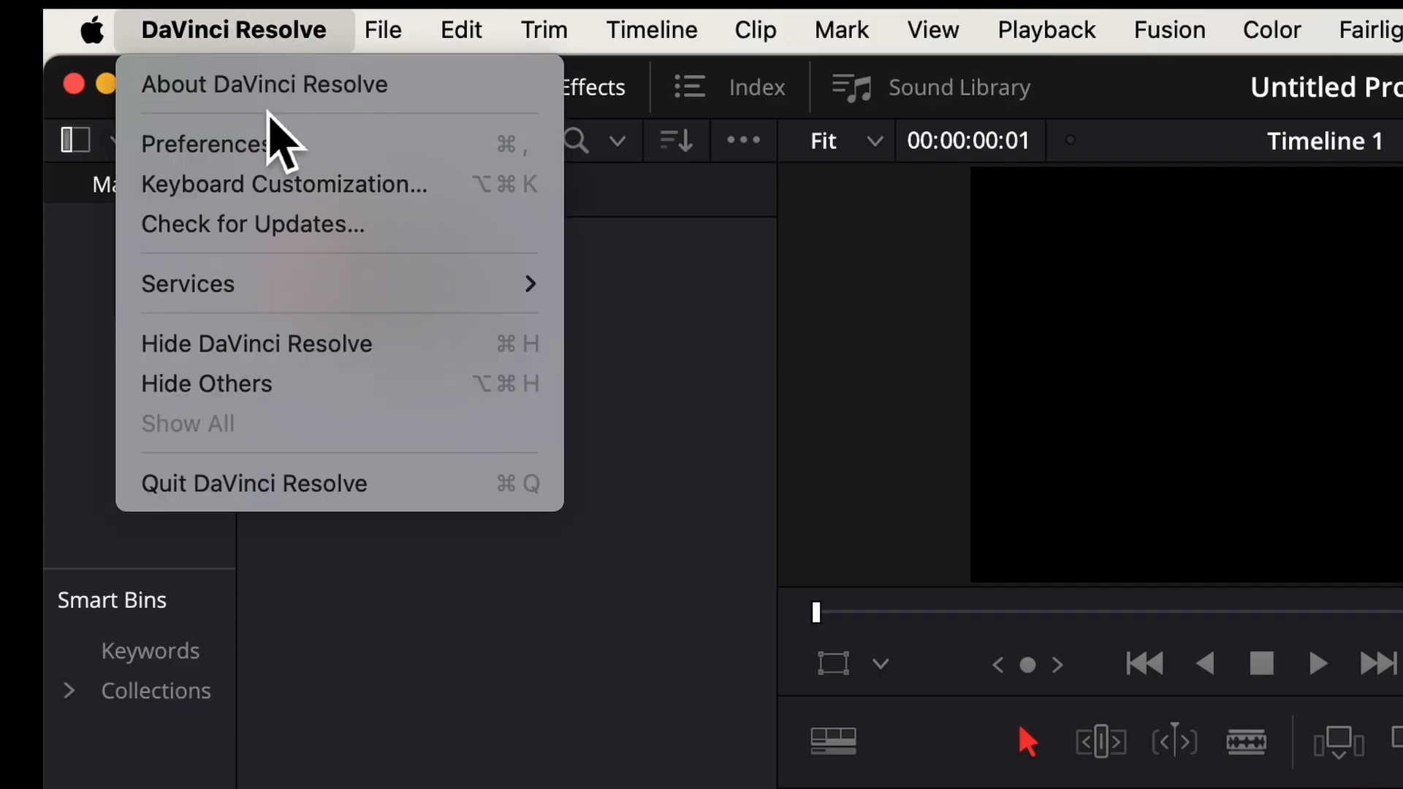
{"action": "left_click", "coordinate": [251, 157]}
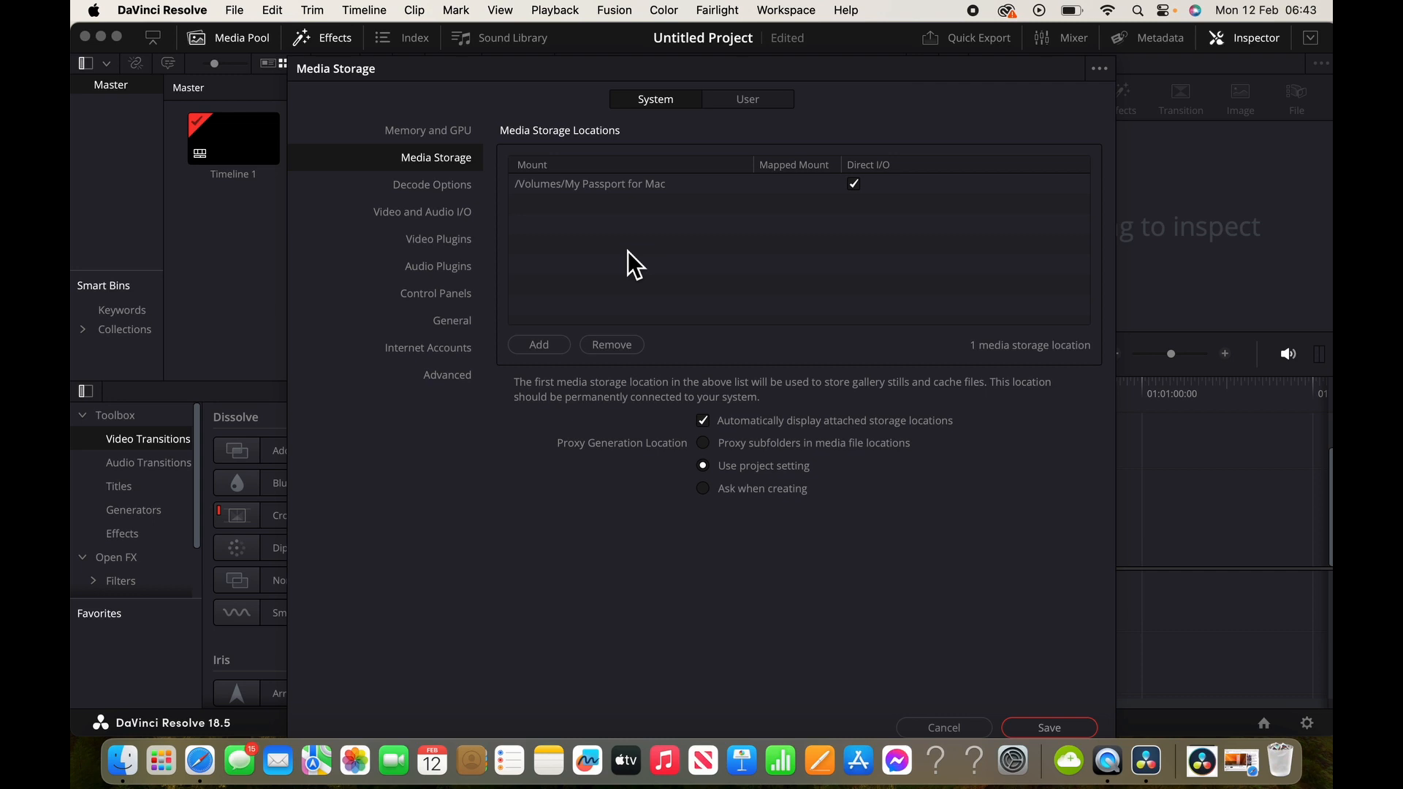
{"action": "left_click", "coordinate": [940, 730]}
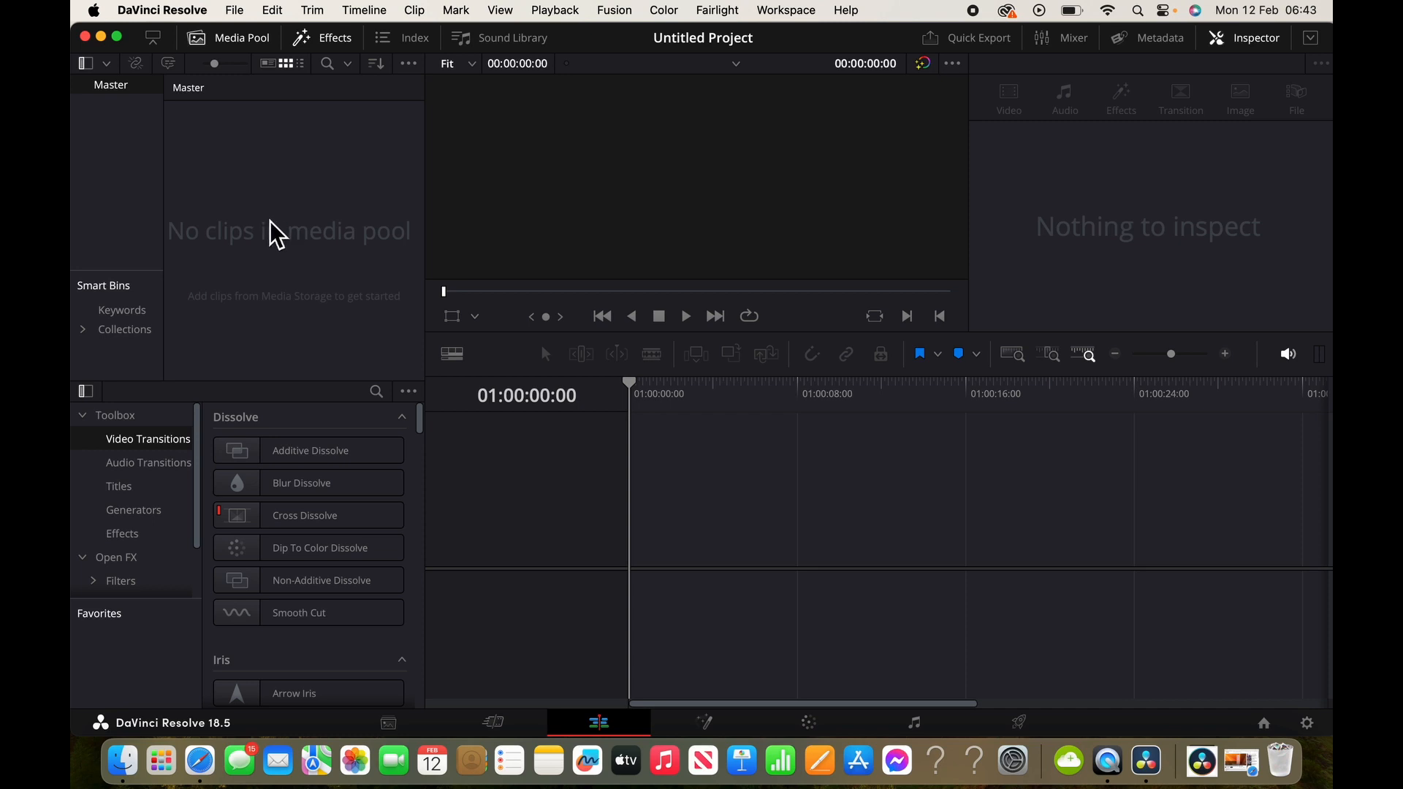
Import IMG_1110.MOV and IMG_1117.JPG from the france 2023 vids folder into the media pool
{"action": "left_click", "coordinate": [236, 10]}
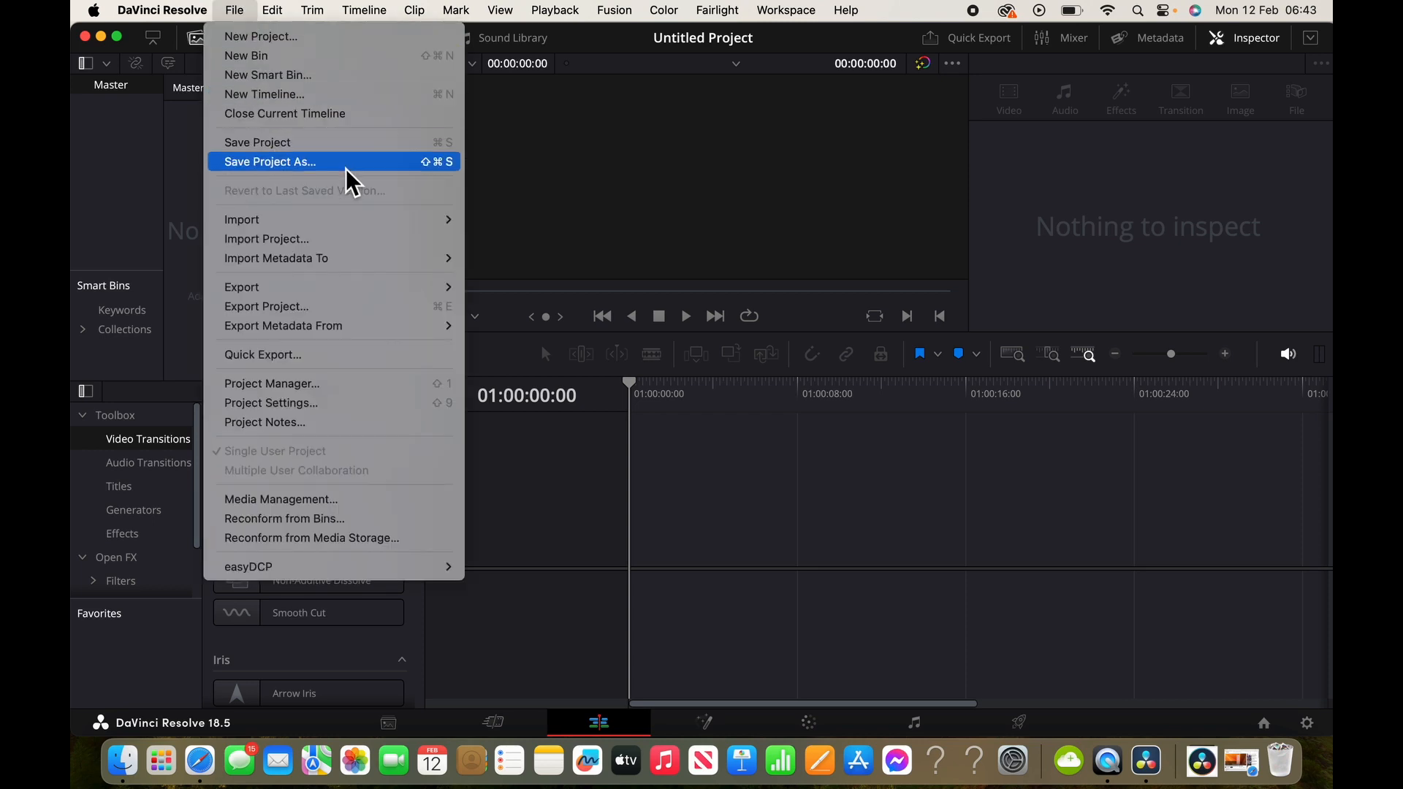
{"action": "mouse_move", "coordinate": [350, 222]}
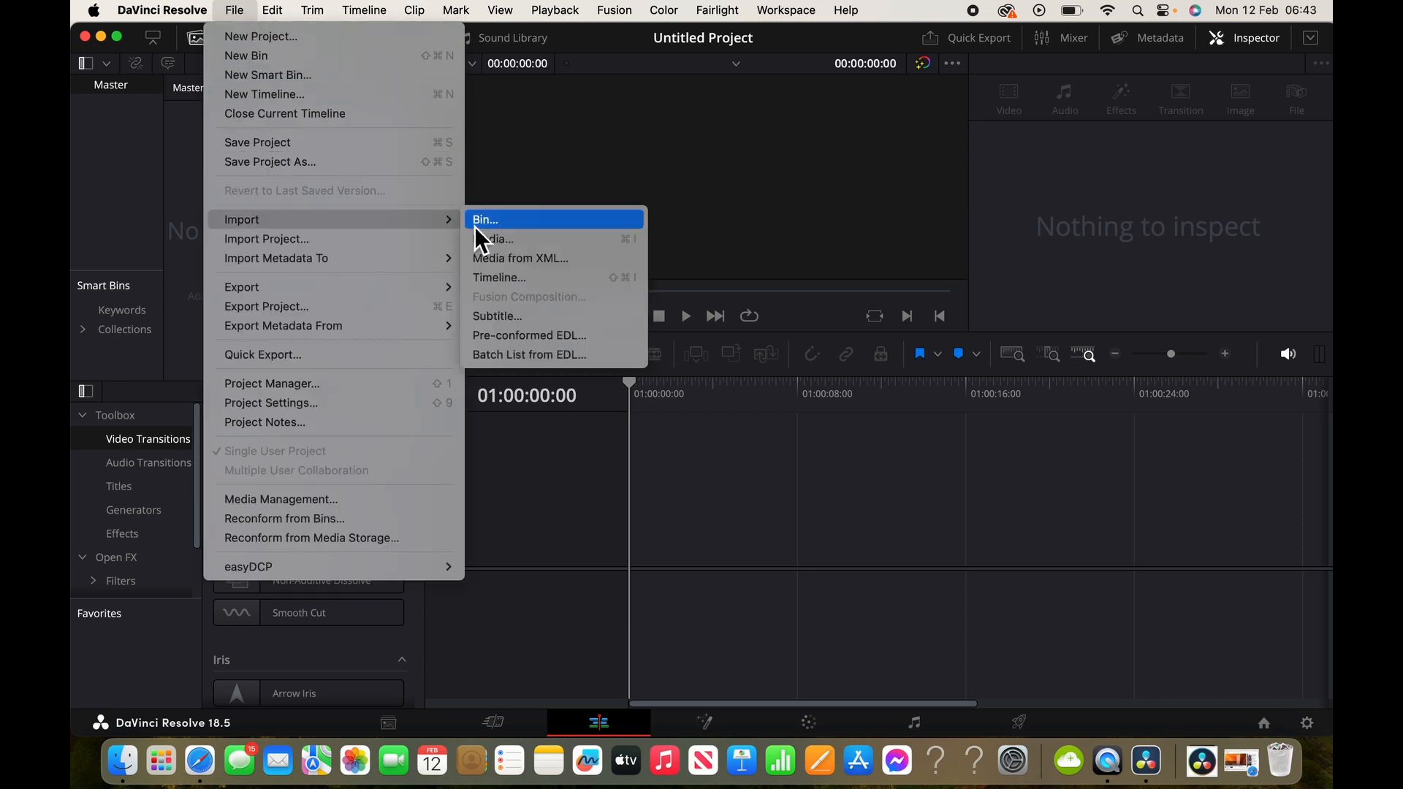
{"action": "left_click", "coordinate": [491, 242]}
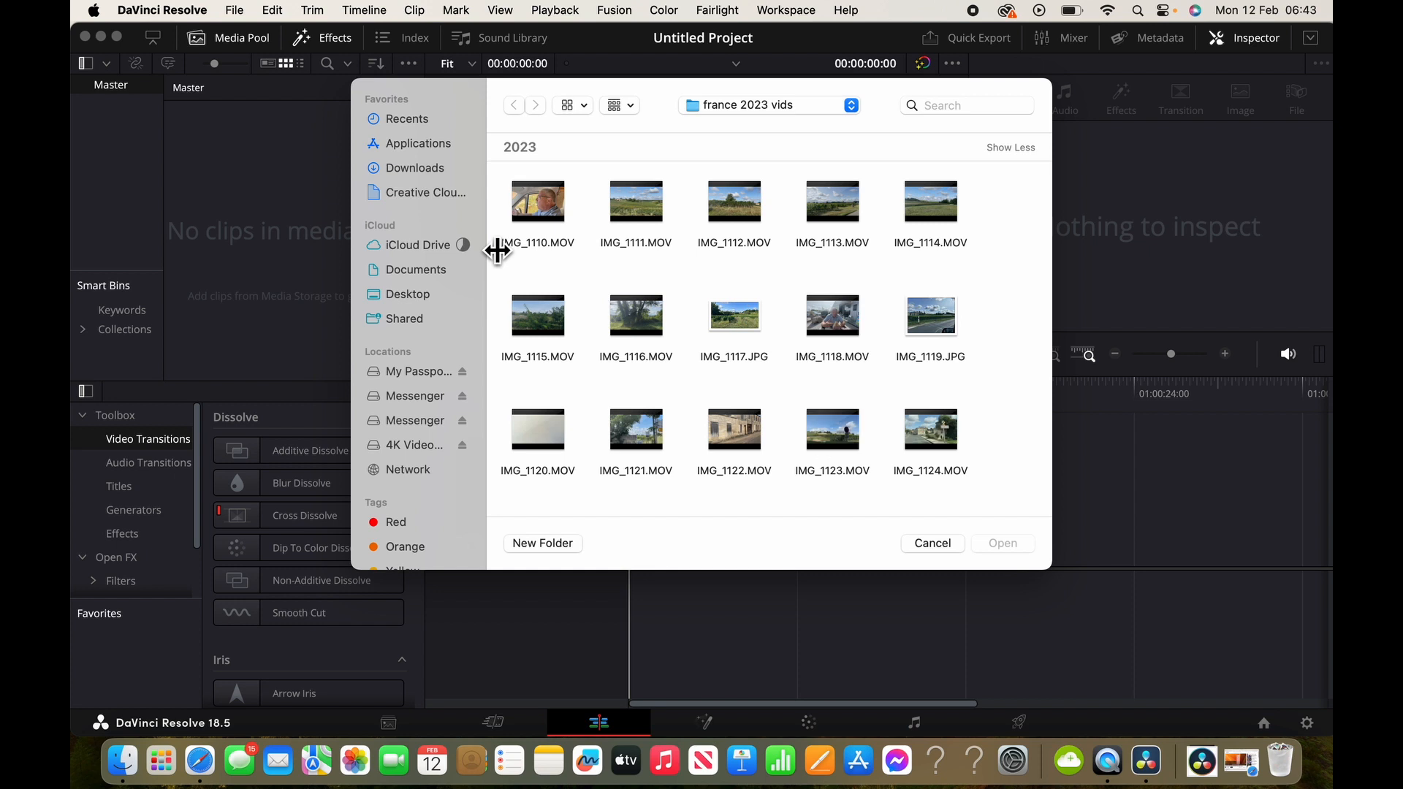
{"action": "left_click", "coordinate": [524, 208]}
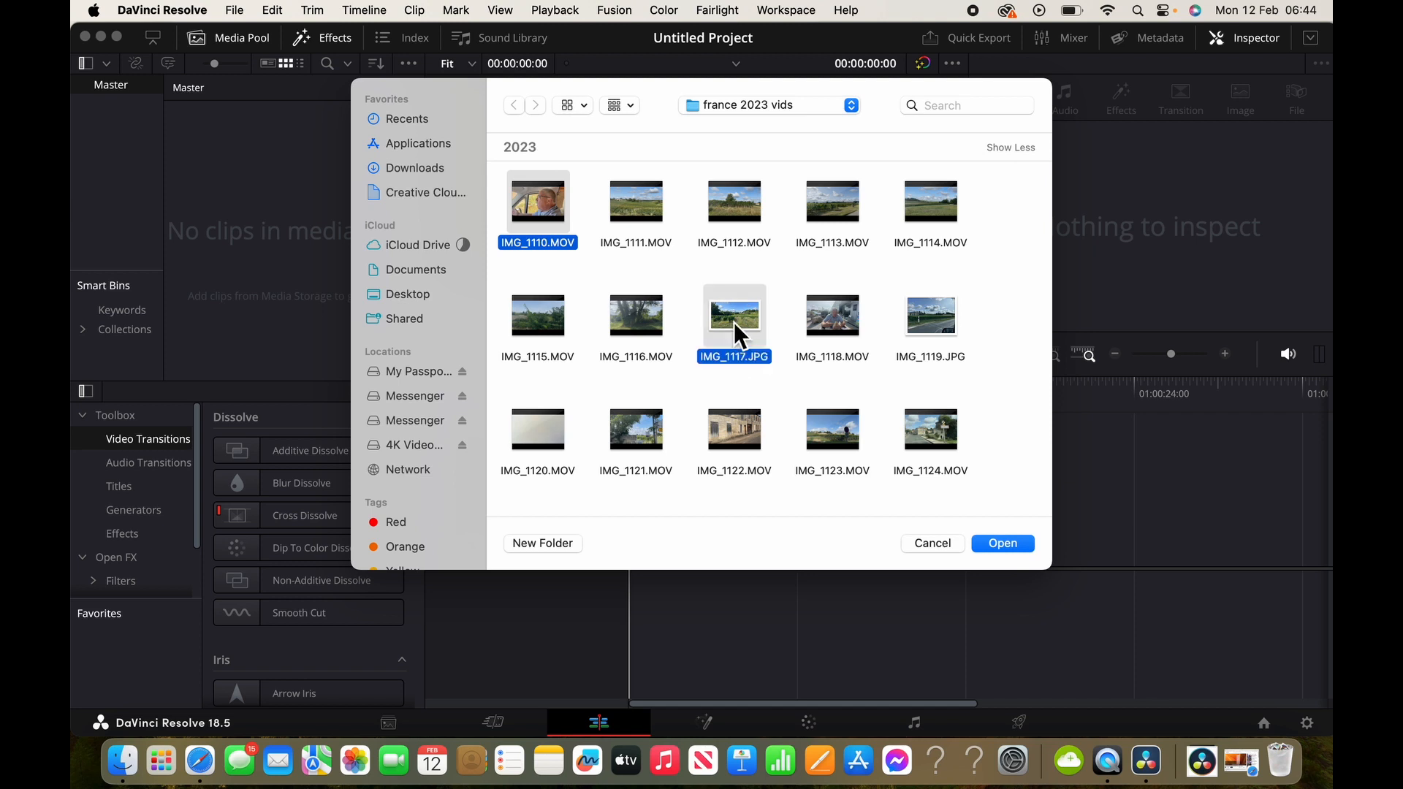
{"action": "left_click", "coordinate": [1003, 544]}
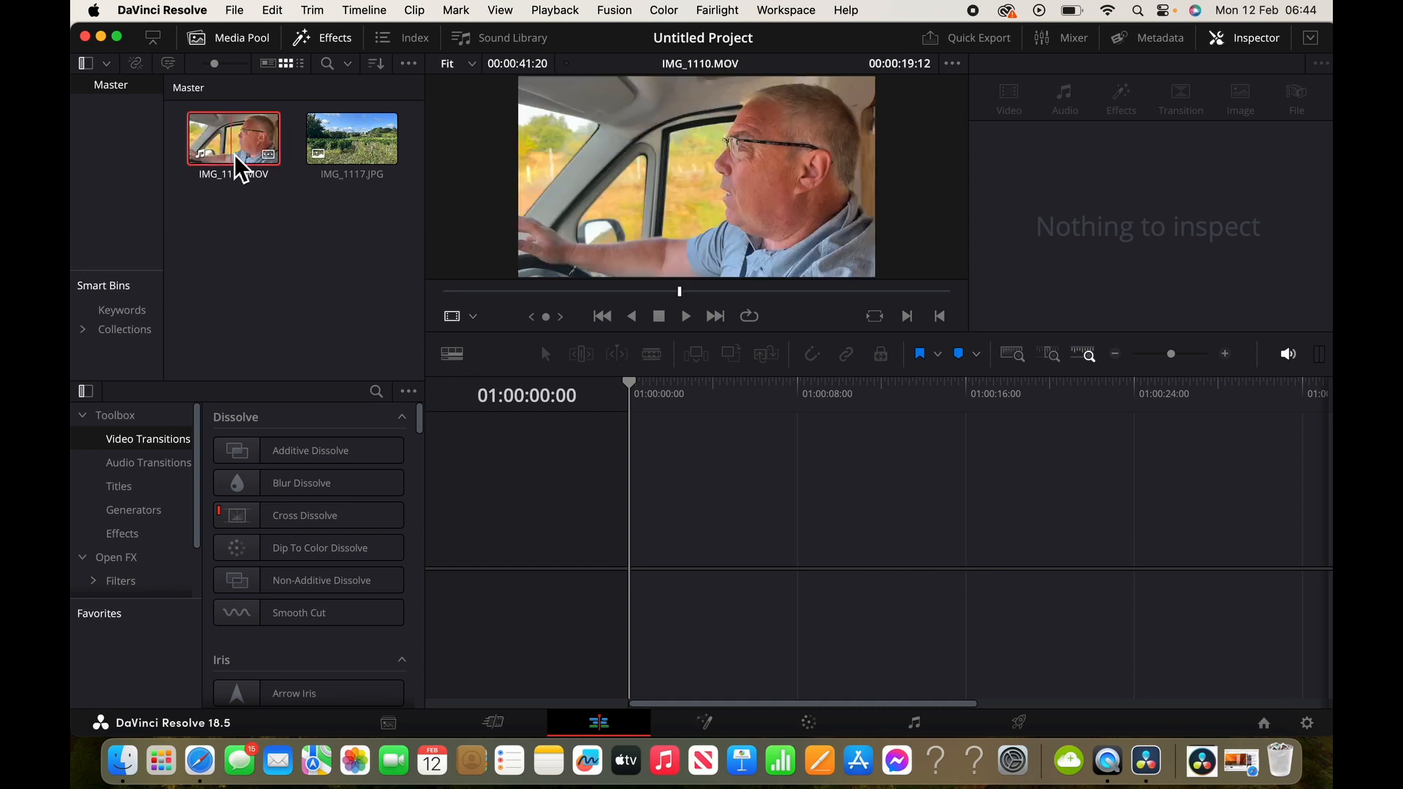
Place IMG_1110.MOV near the start of the empty timeline and play its first few seconds
{"action": "left_click_drag", "start_coordinate": [257, 176], "coordinate": [638, 528]}
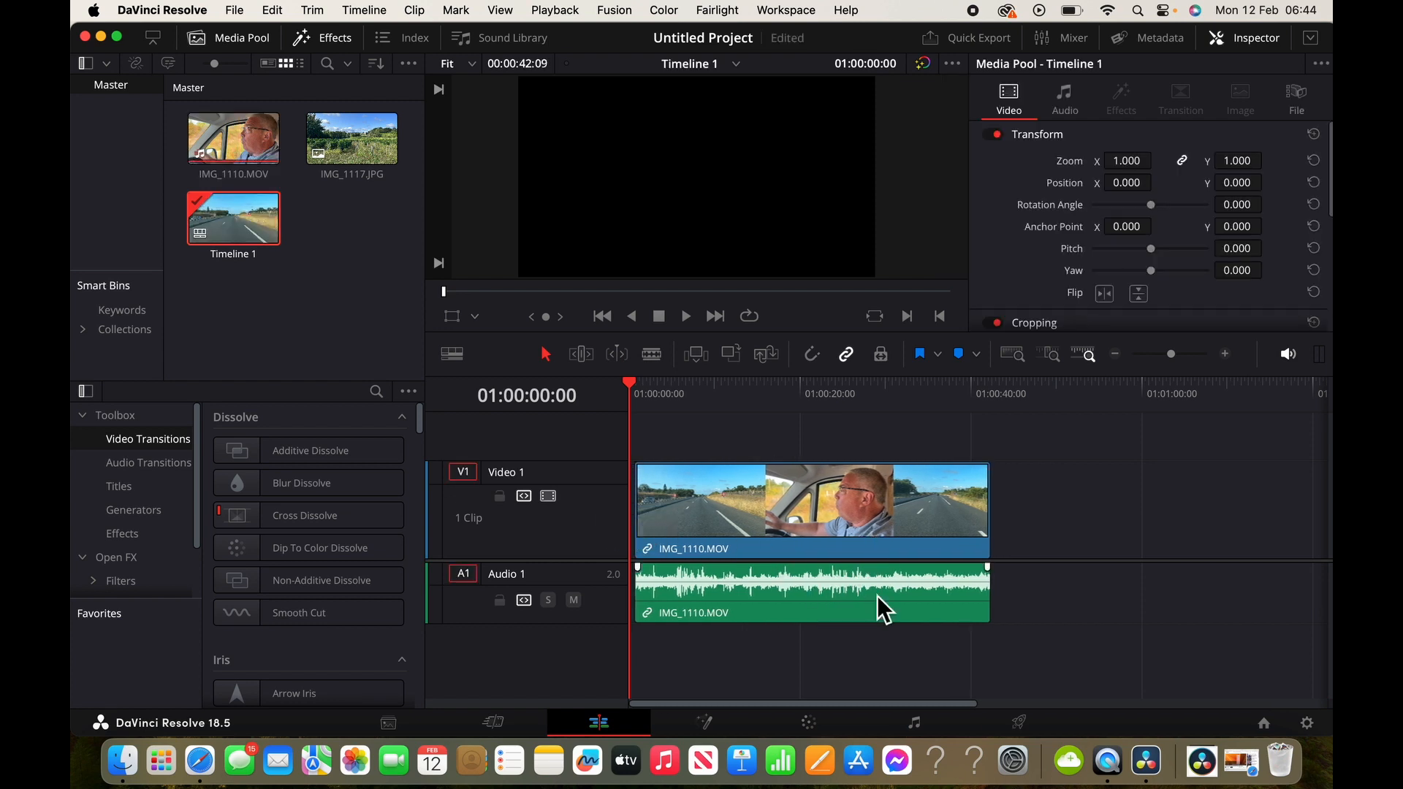
{"action": "key", "text": "space"}
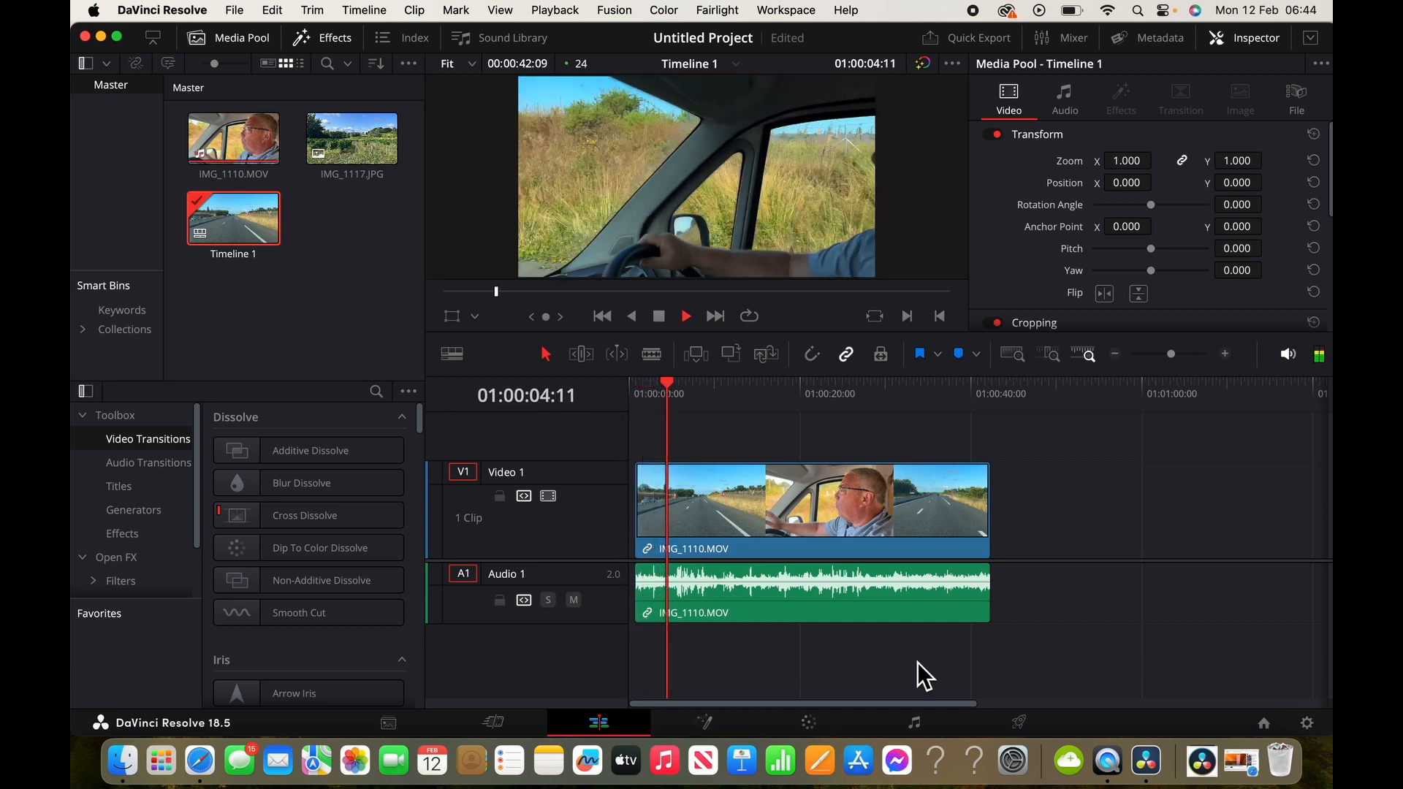
{"action": "key", "text": "space"}
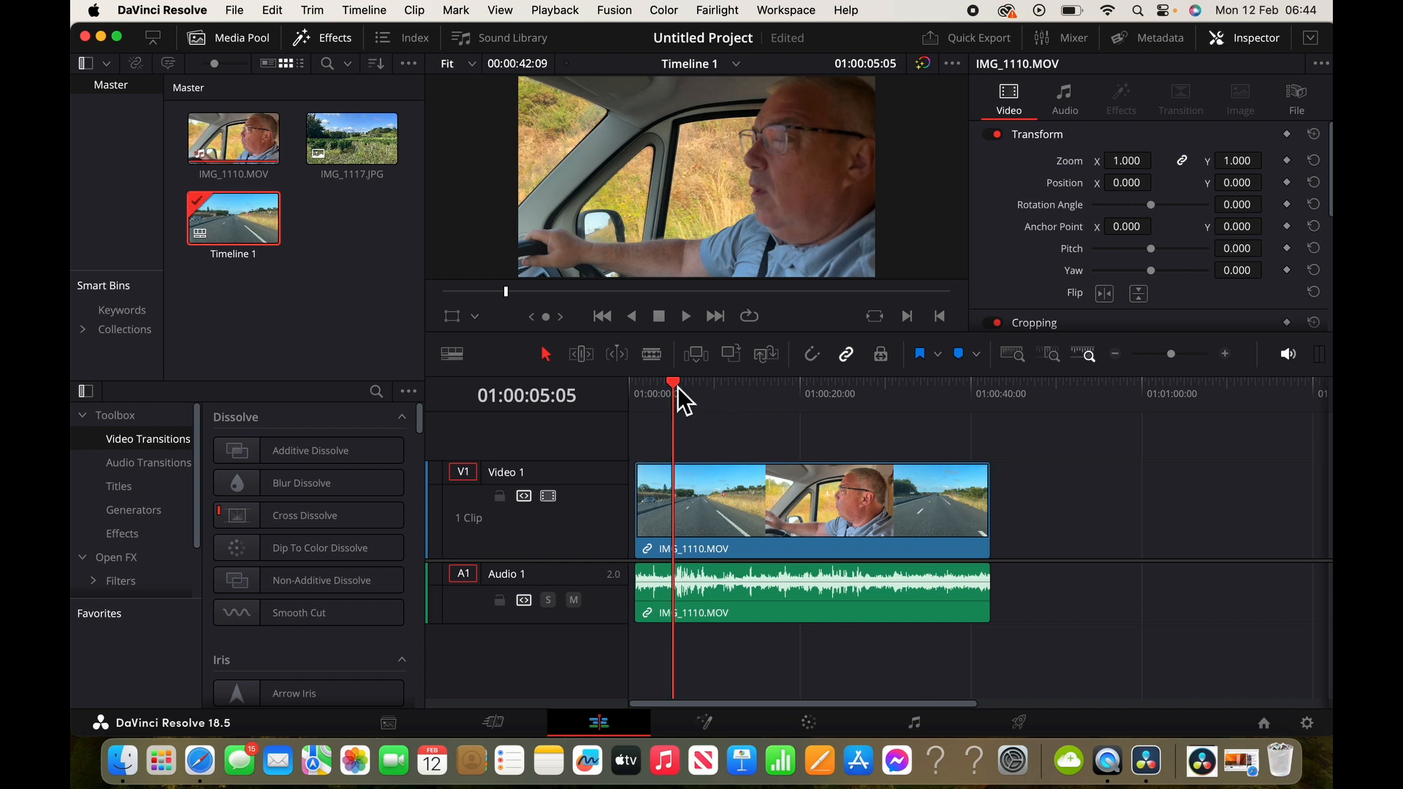
Trim the start of the IMG_1110.MOV timeline clip to 01:00:03:11
{"action": "left_click_drag", "start_coordinate": [678, 390], "coordinate": [664, 392]}
{"action": "left_click", "coordinate": [702, 504]}
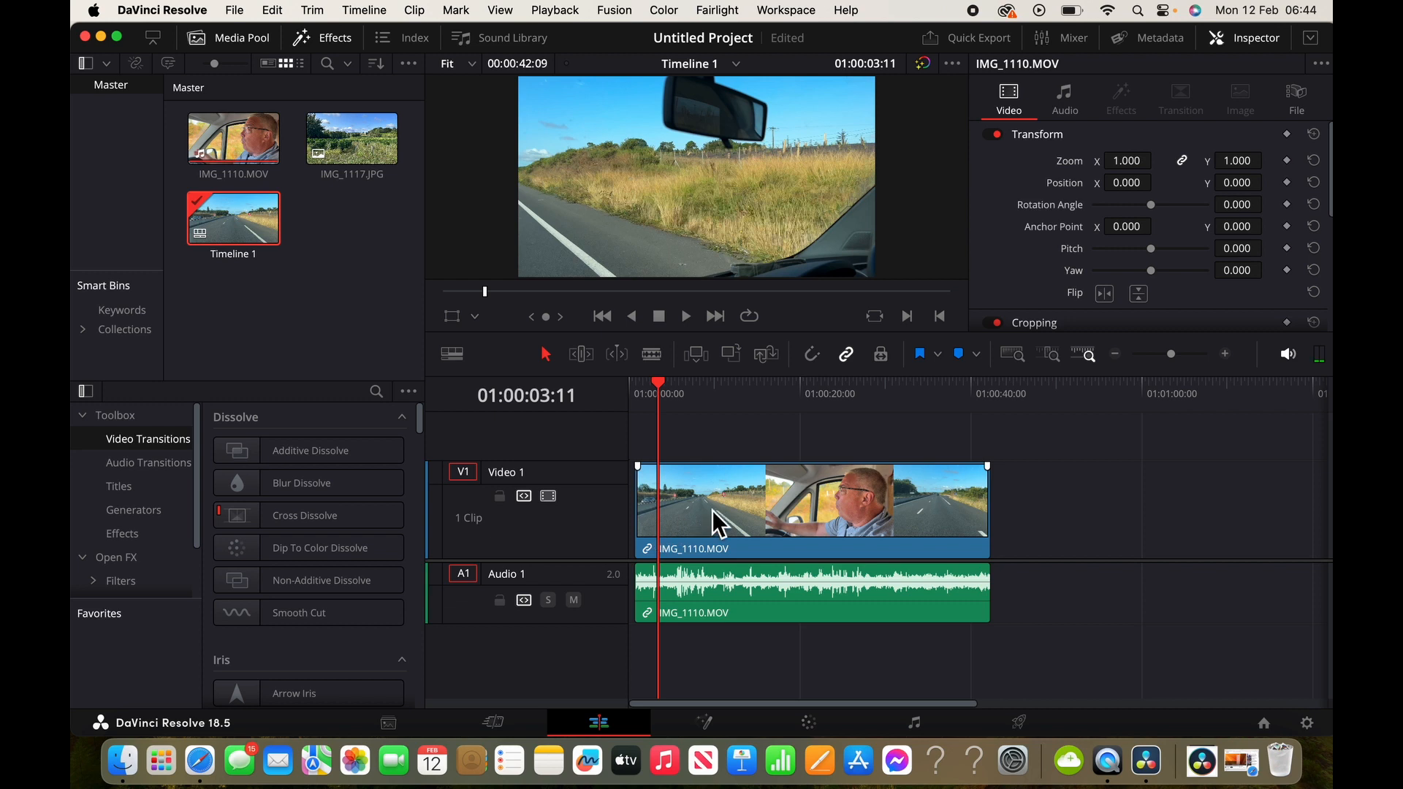
{"action": "left_click", "coordinate": [718, 523]}
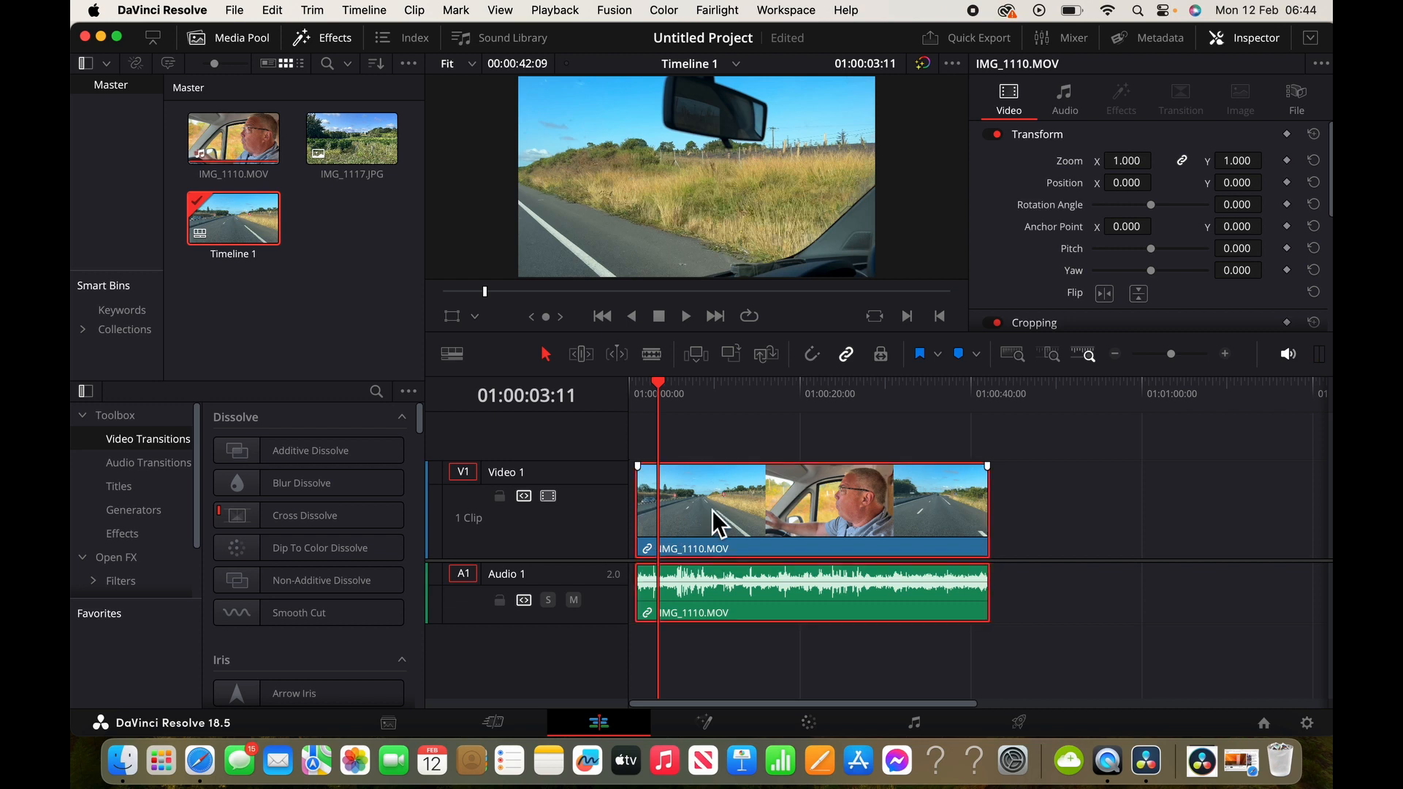
{"action": "left_click", "coordinate": [647, 518]}
{"action": "left_click_drag", "start_coordinate": [648, 519], "coordinate": [672, 520]}
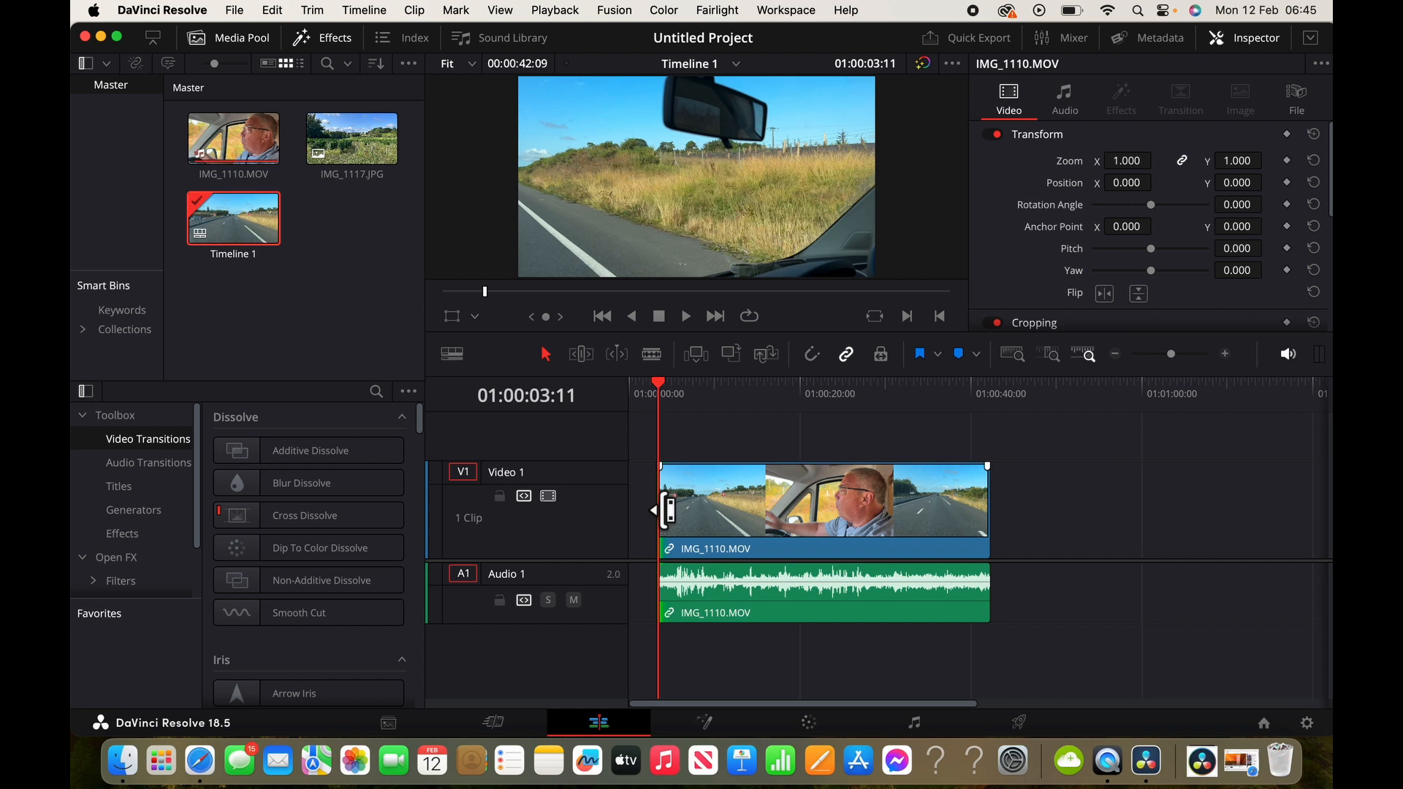
Play the clip to 01:00:12:13 and trim its end to that point
{"action": "key", "text": "space"}
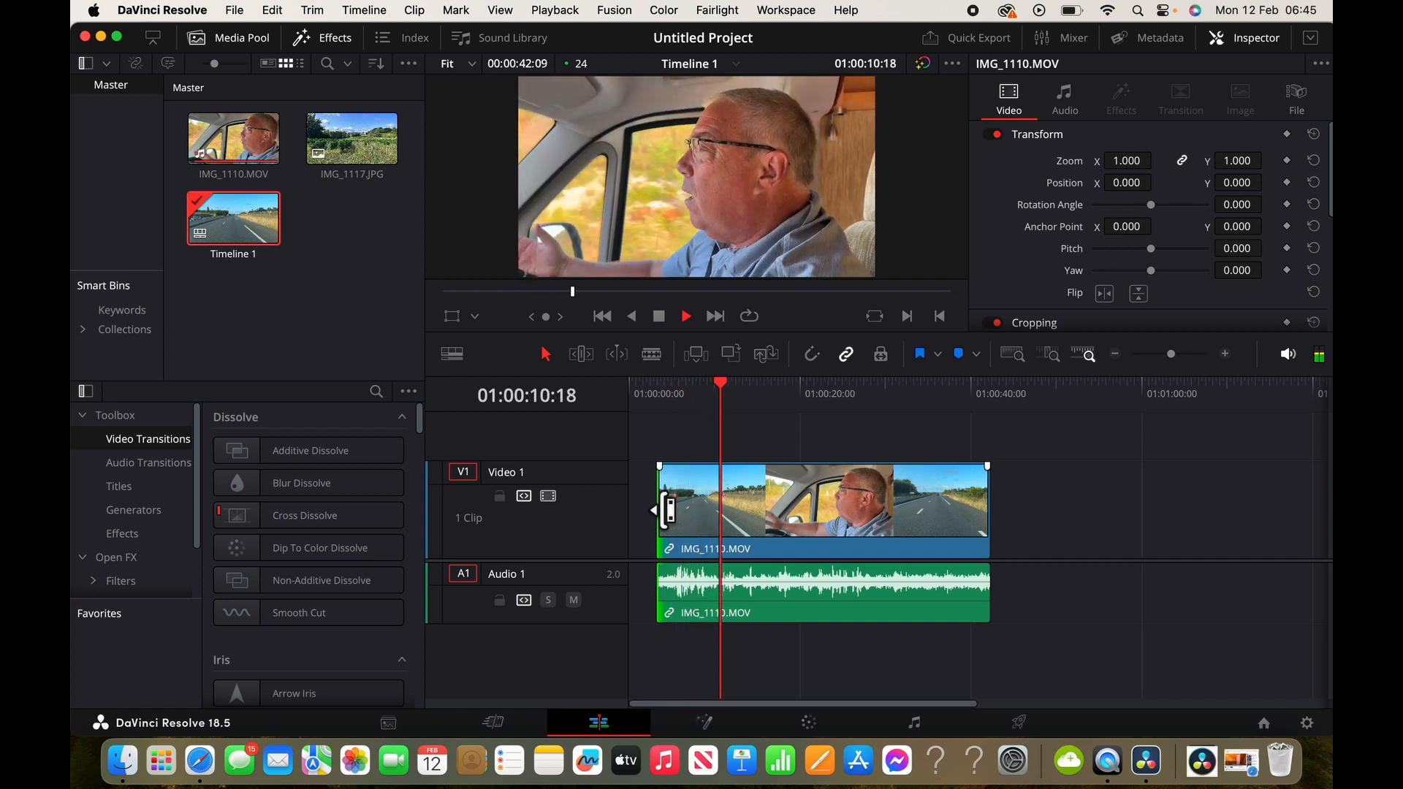
{"action": "key", "text": "space"}
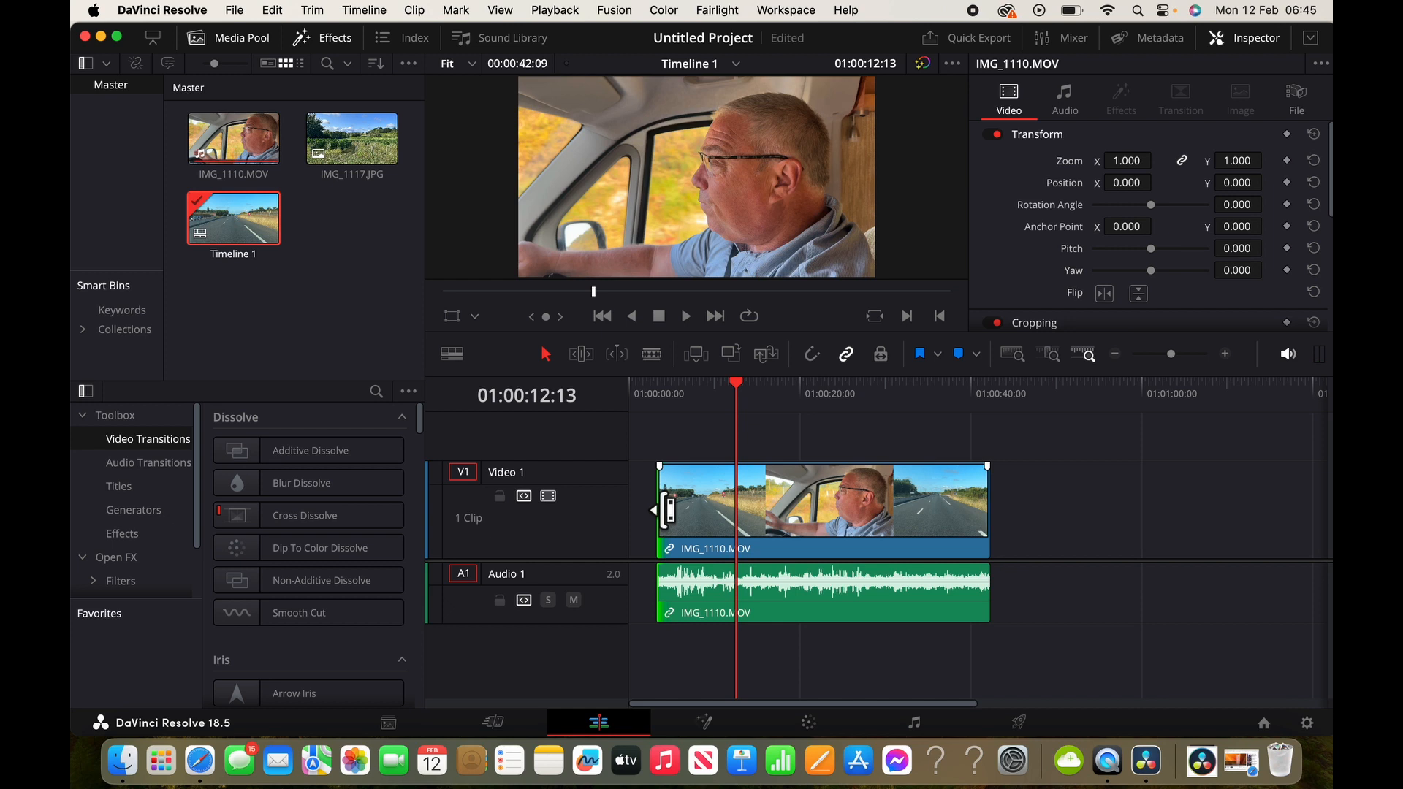
{"action": "left_click", "coordinate": [842, 523]}
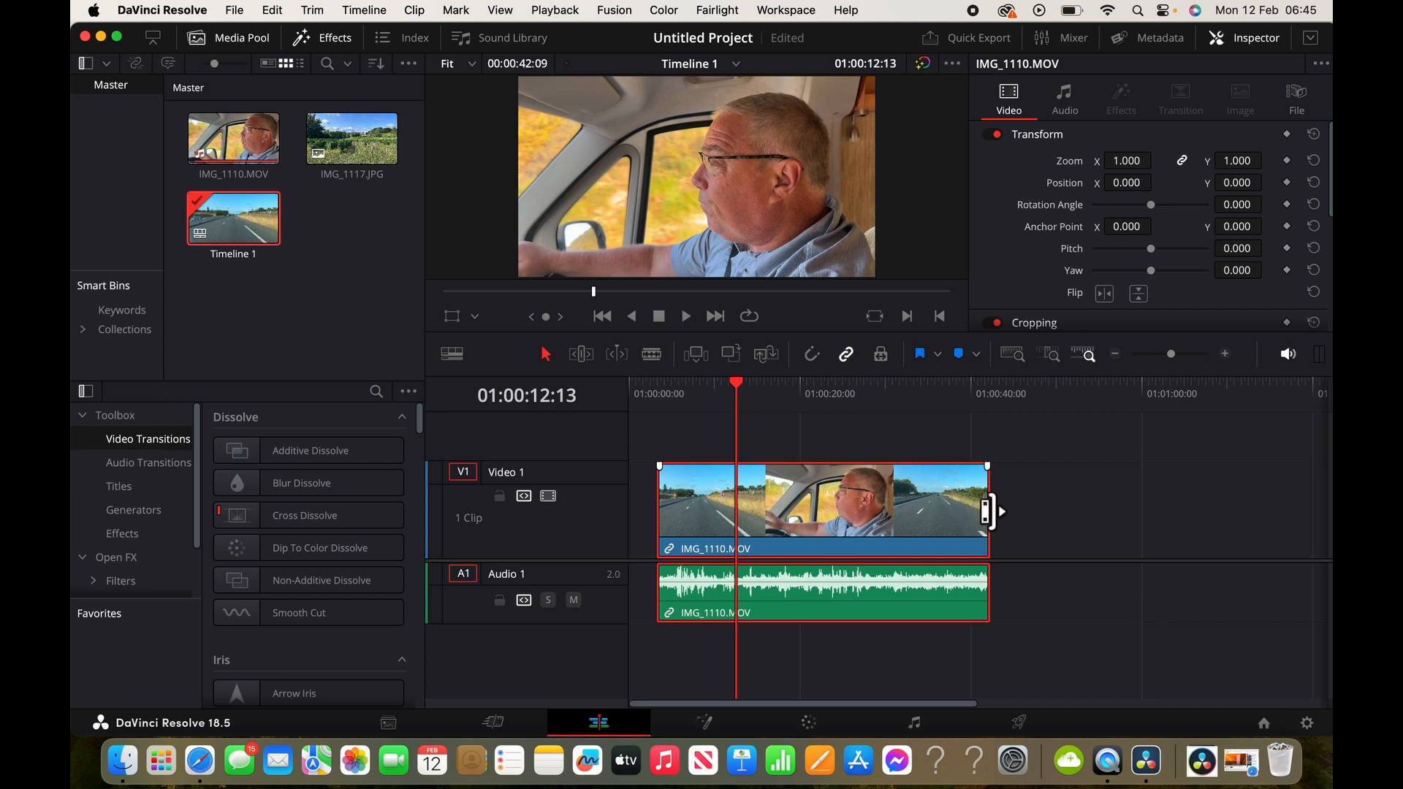
{"action": "left_click_drag", "start_coordinate": [987, 512], "coordinate": [738, 521]}
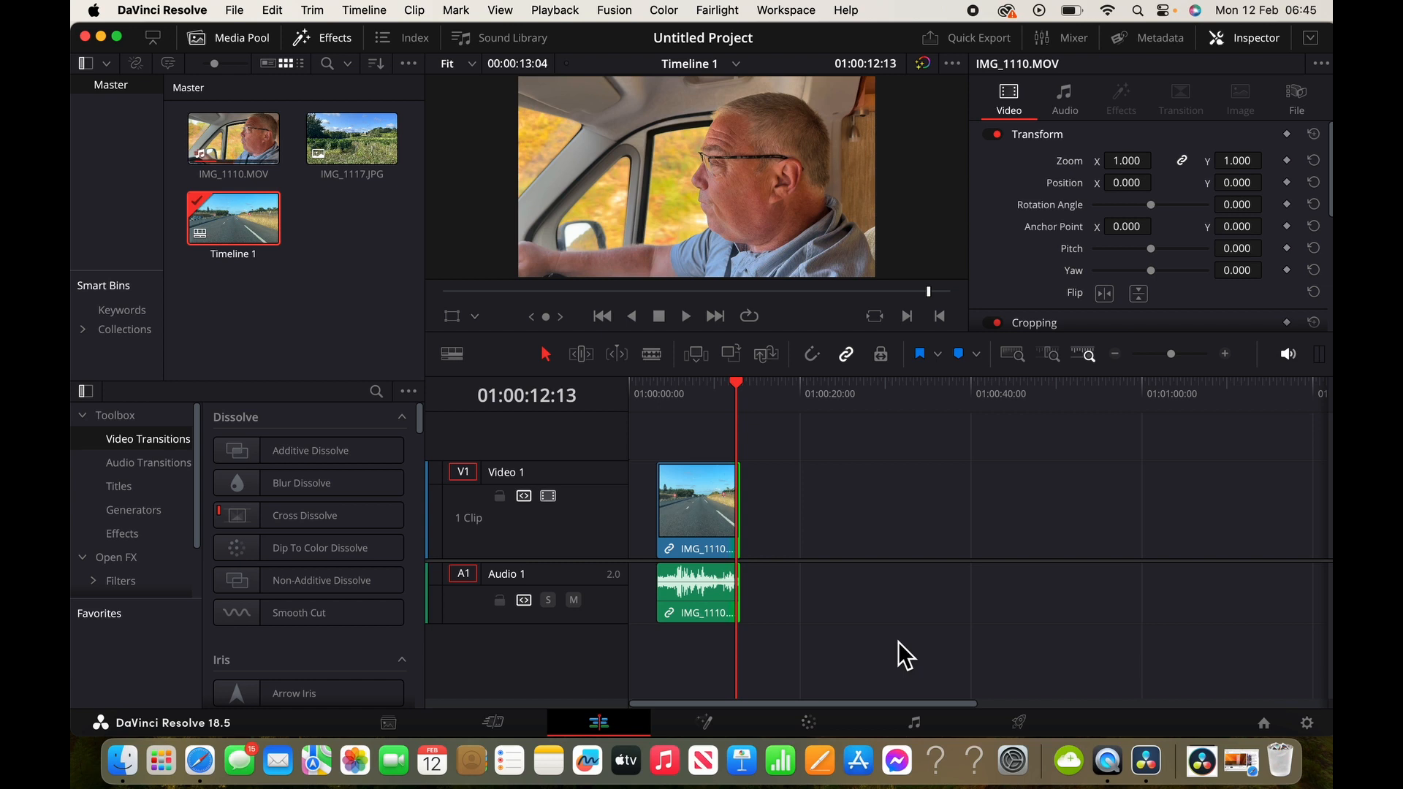
Delete the trimmed IMG_1110.MOV clip and its linked audio from the timeline
{"action": "left_click", "coordinate": [698, 522]}
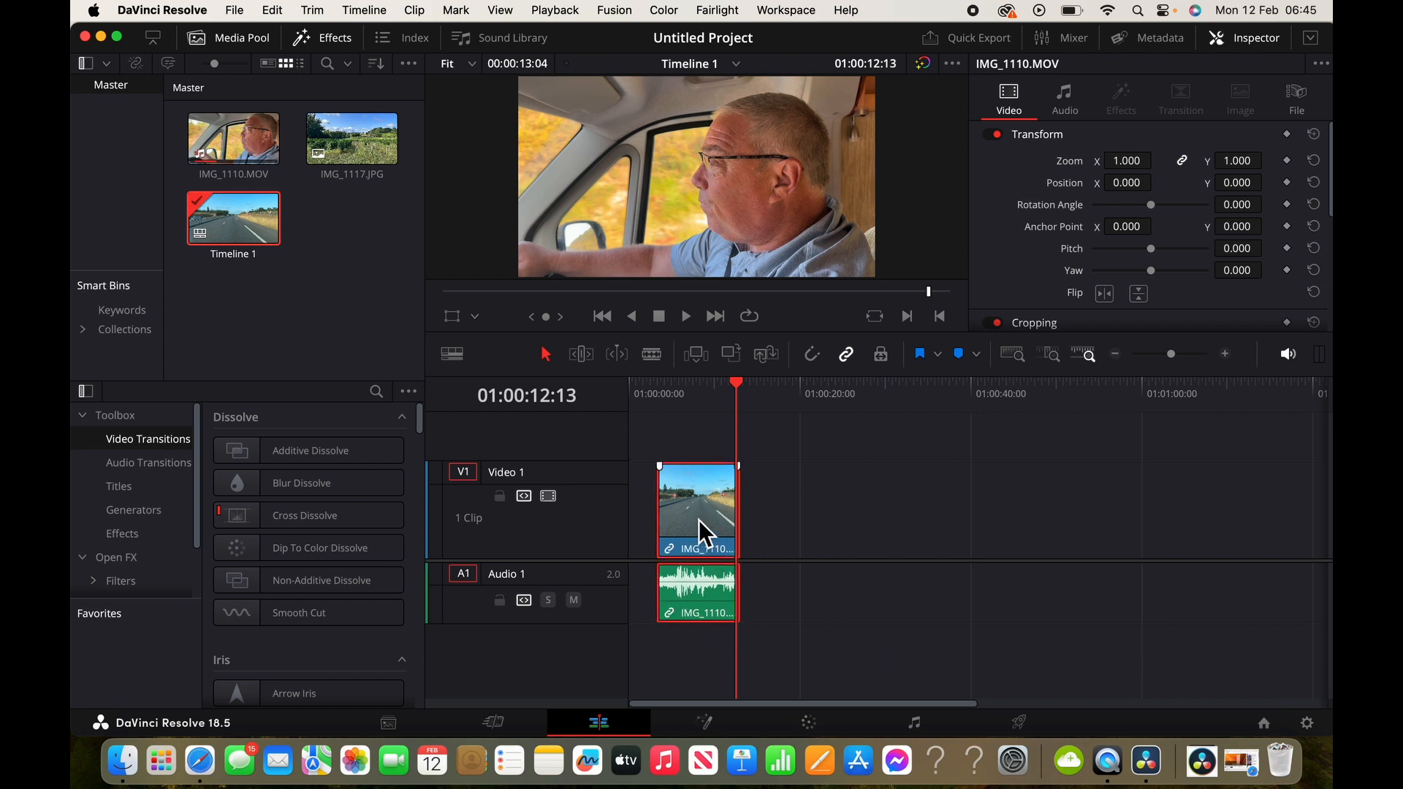
{"action": "key", "text": "BackSpace"}
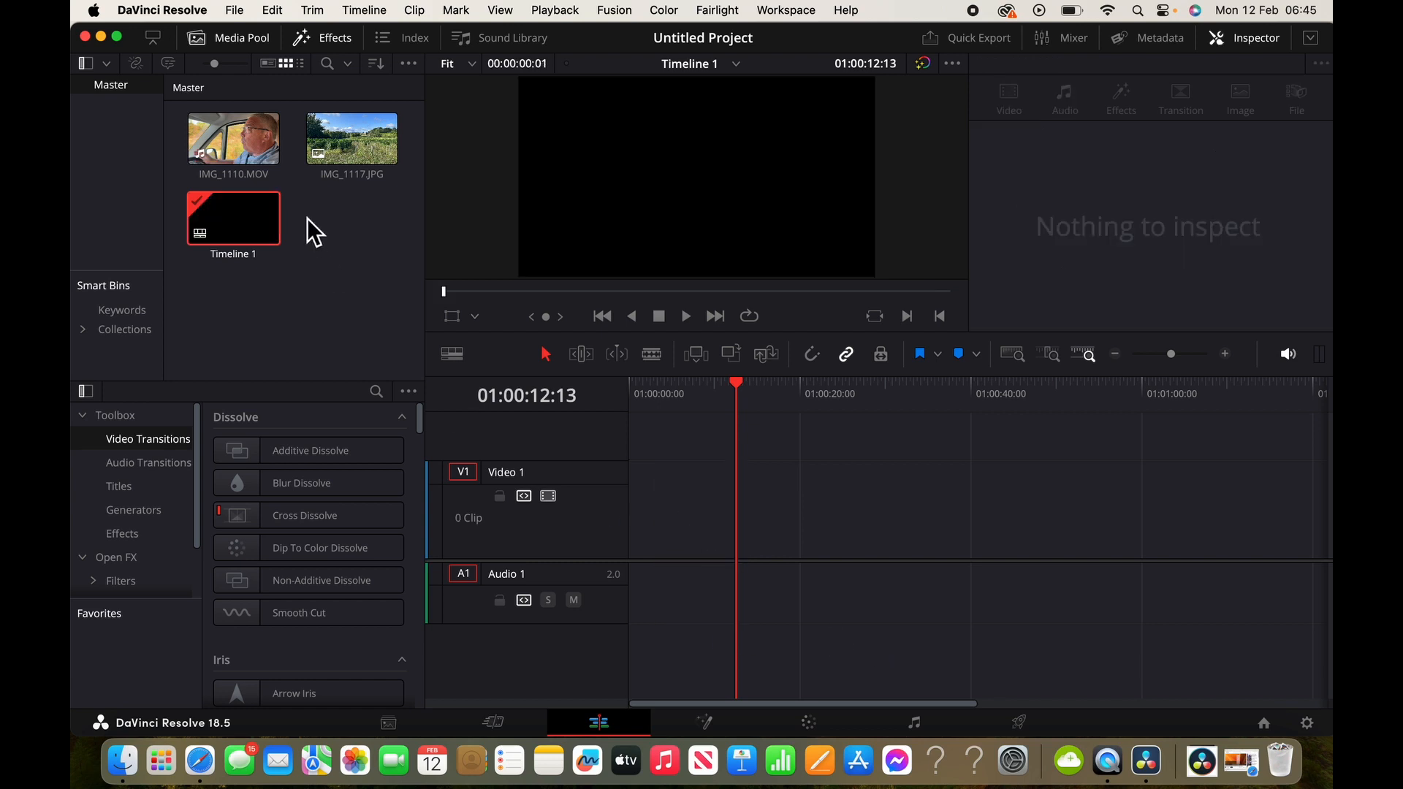
Load IMG_1110.MOV from the media pool into the source viewer and mark an In point at 00:00:02:07
{"action": "left_click", "coordinate": [248, 155]}
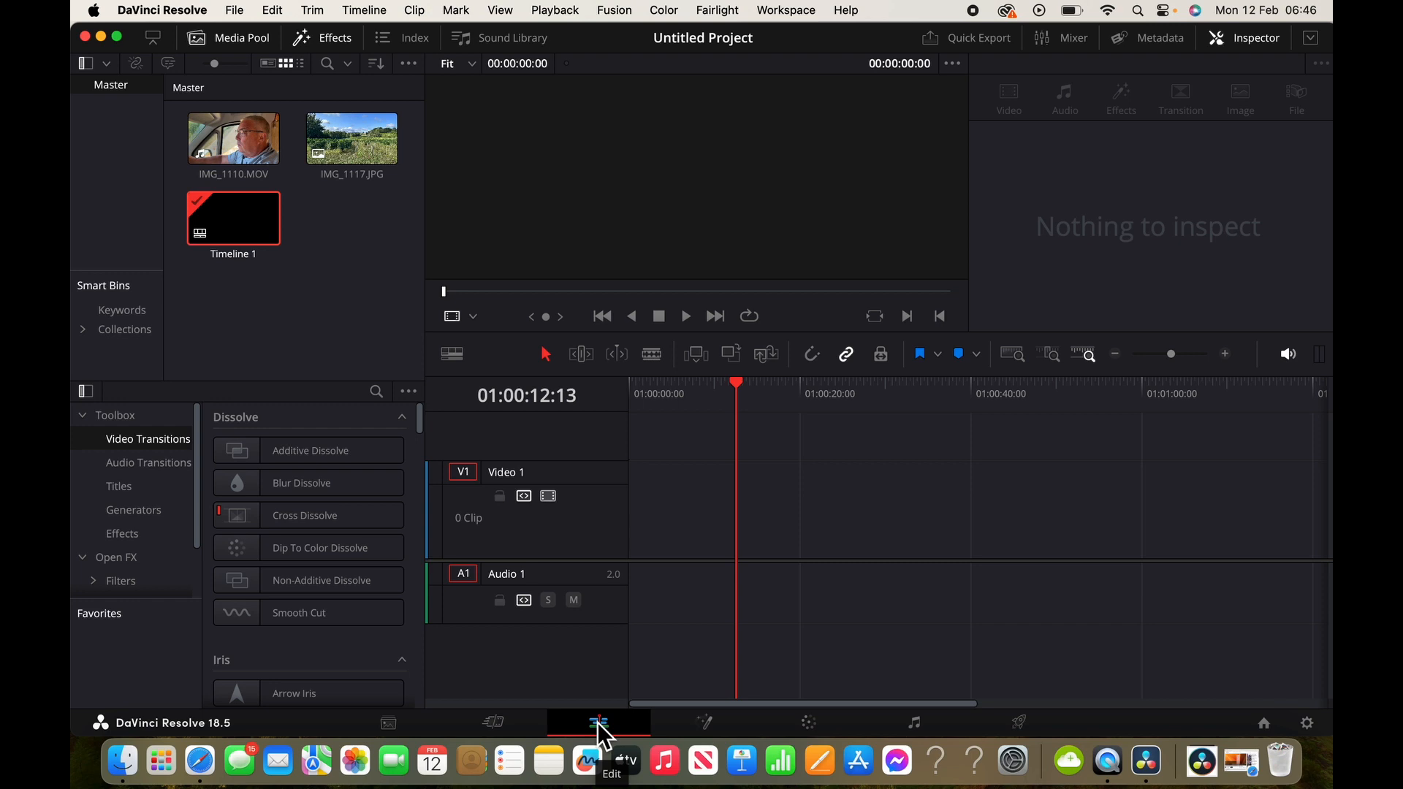
{"action": "left_click", "coordinate": [241, 152]}
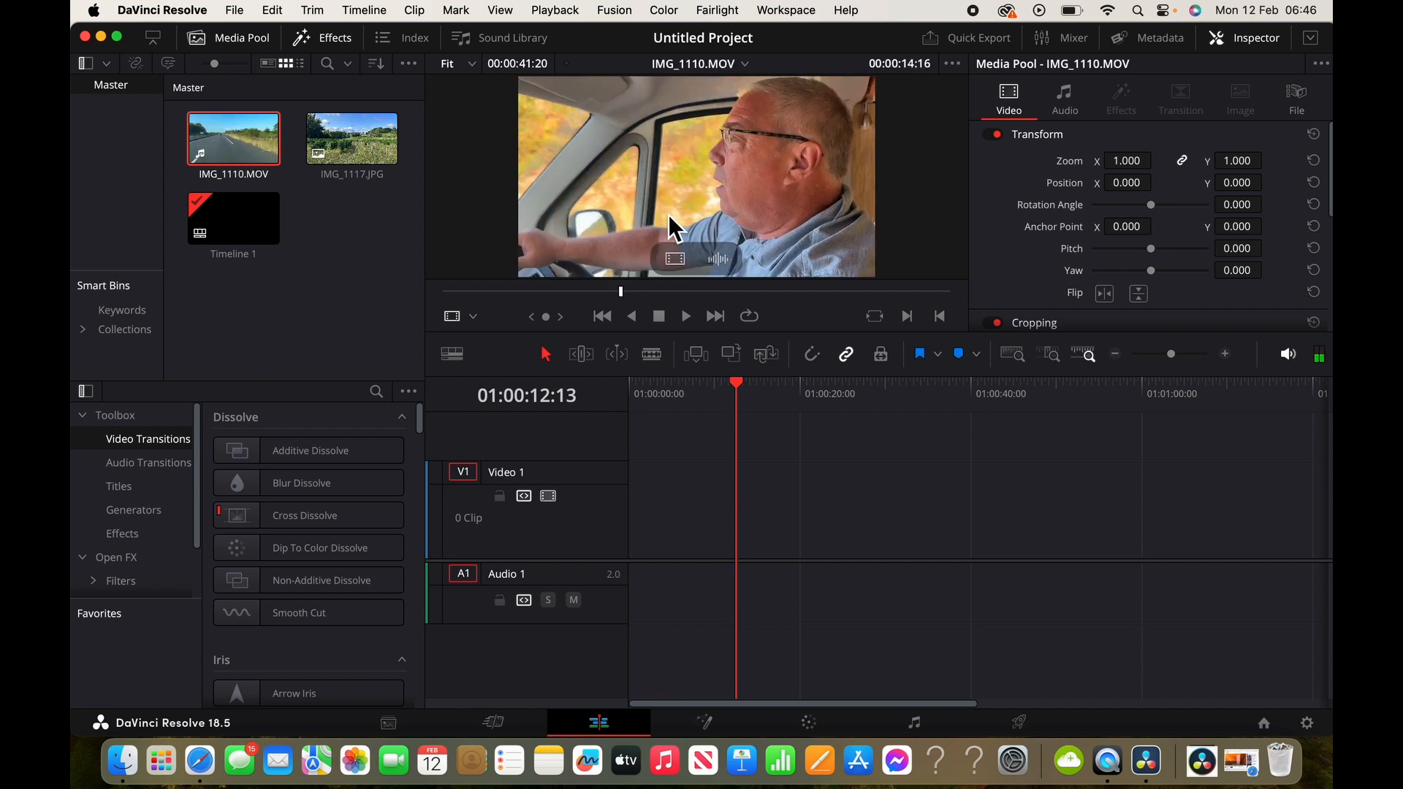
{"action": "left_click", "coordinate": [623, 291]}
{"action": "left_click_drag", "start_coordinate": [625, 294], "coordinate": [475, 304]}
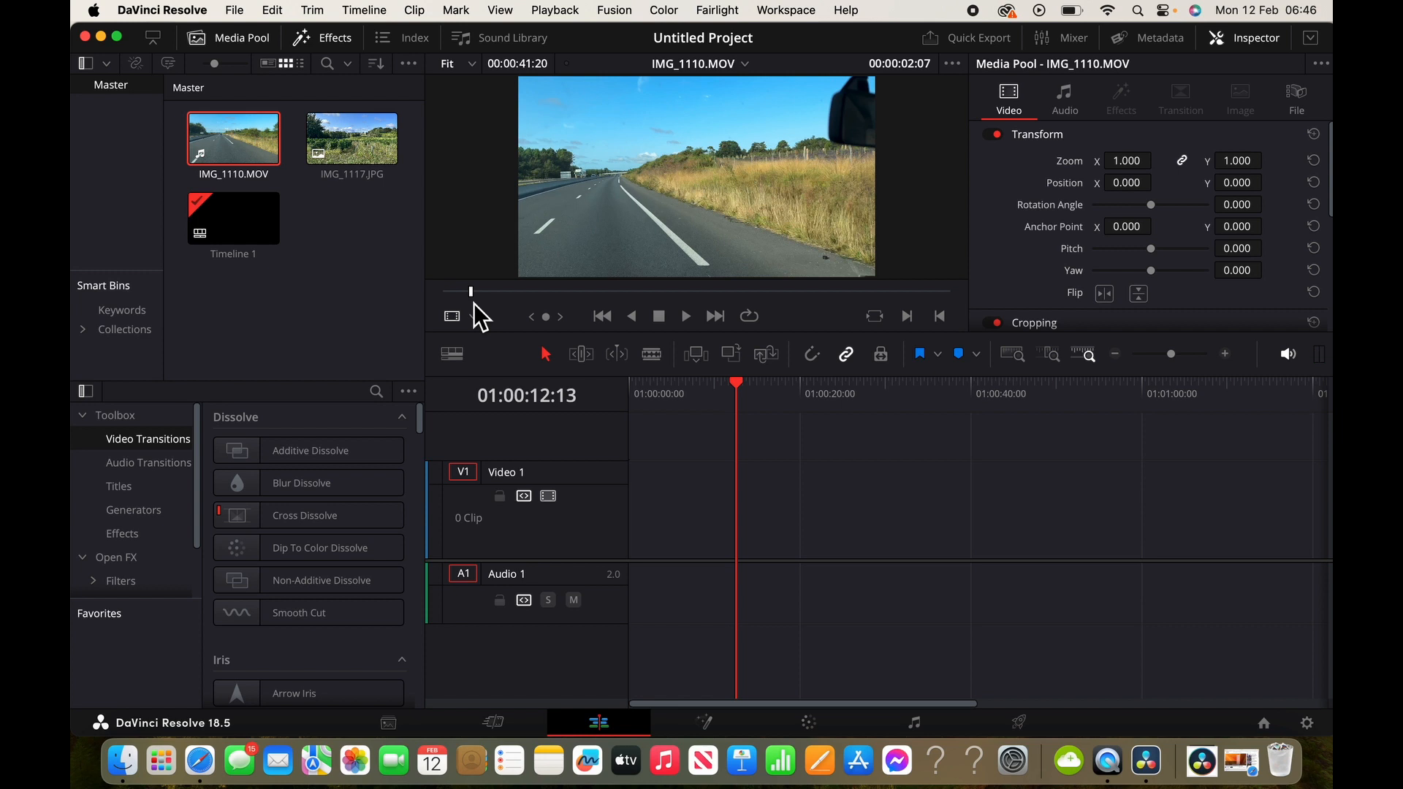
{"action": "key", "text": "i"}
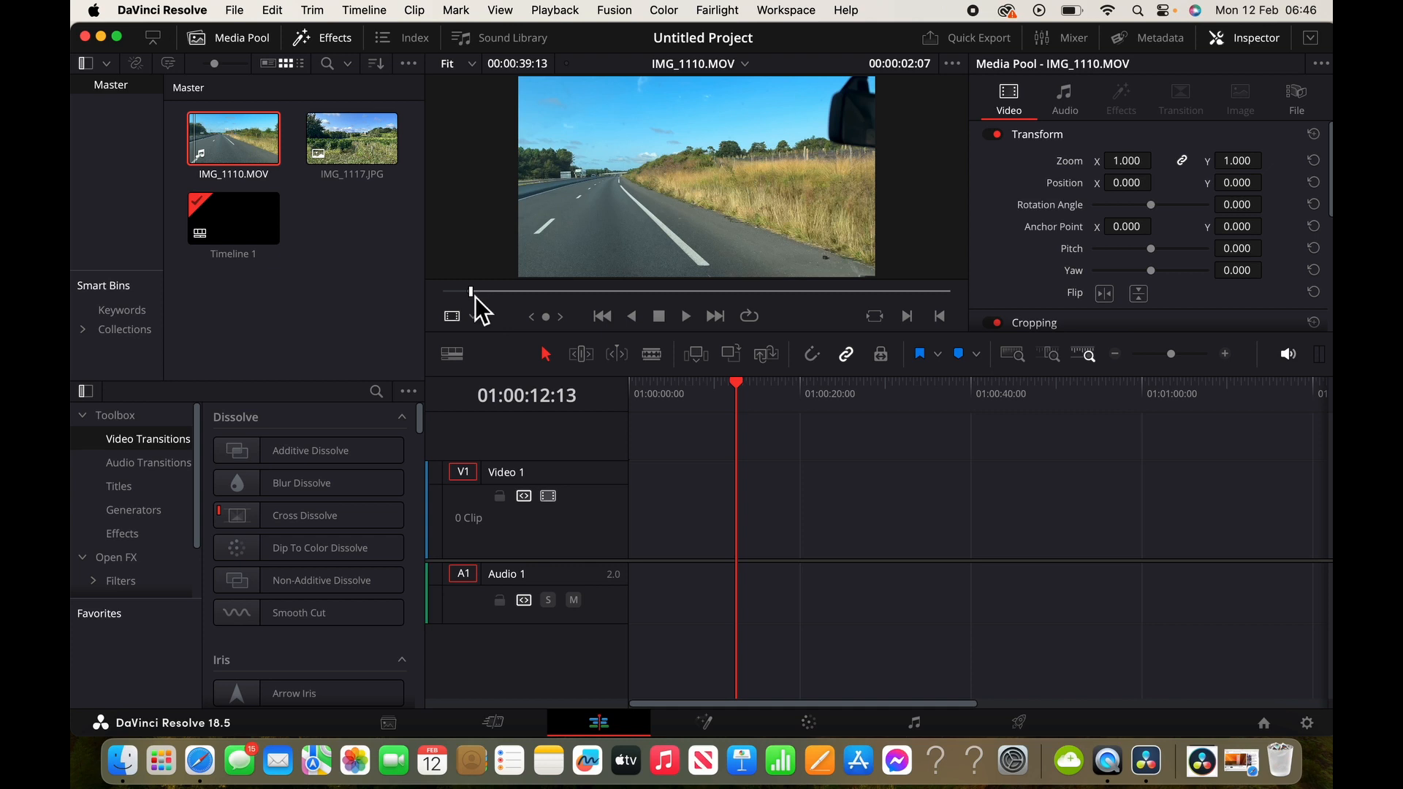
Play IMG_1110.MOV in the source viewer up to 00:00:11:20 and mark the Out point there
{"action": "left_click_drag", "start_coordinate": [474, 296], "coordinate": [561, 296]}
{"action": "key", "text": "space"}
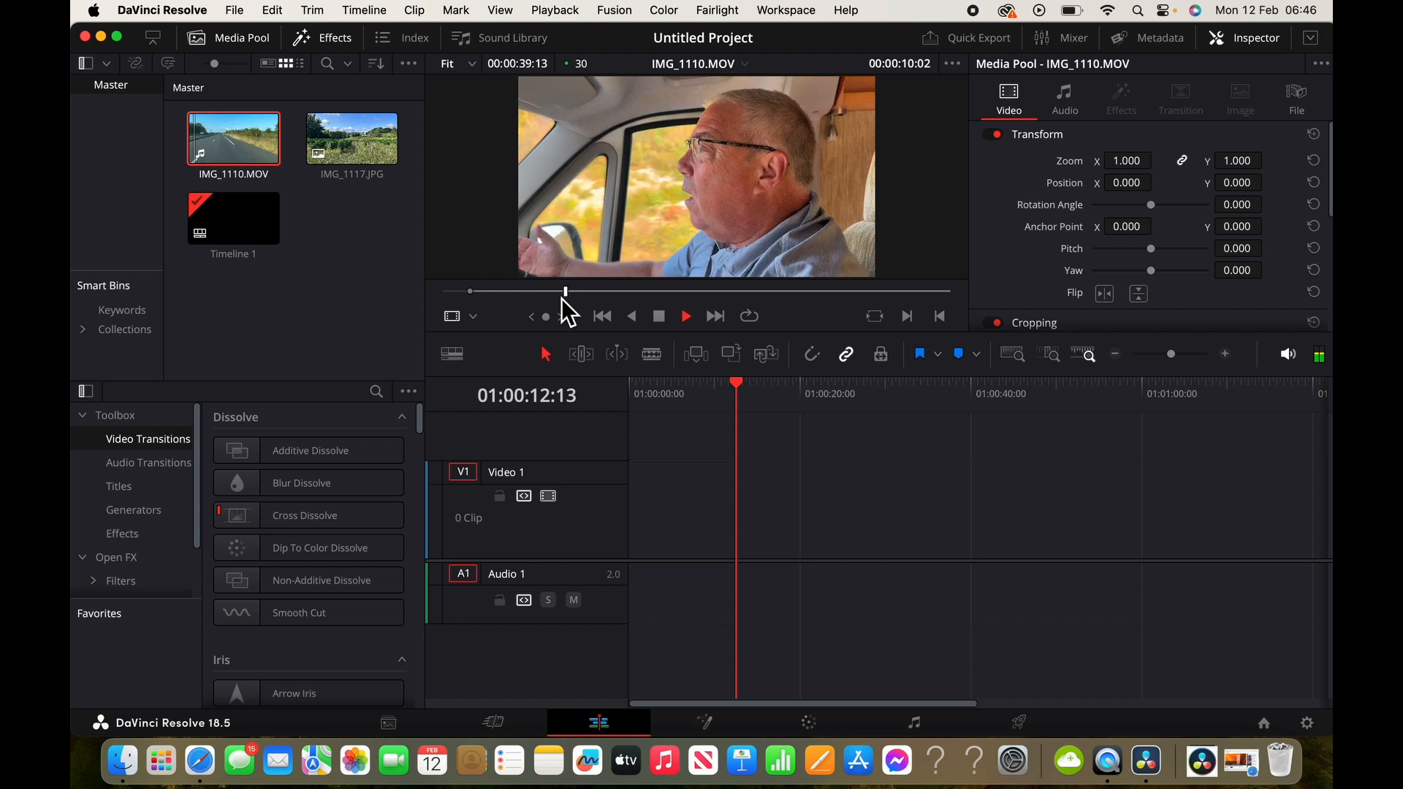
{"action": "key", "text": "space"}
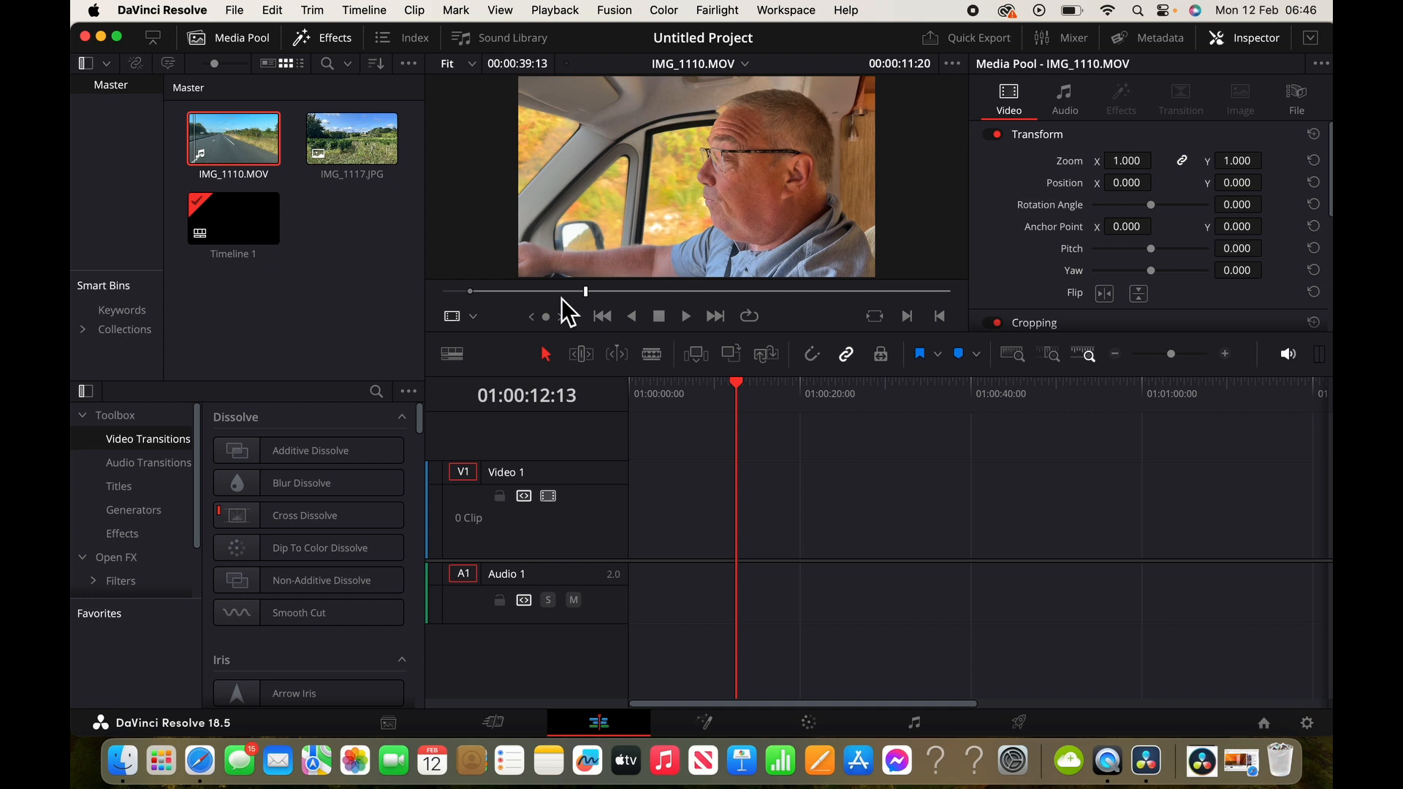
{"action": "key", "text": "o"}
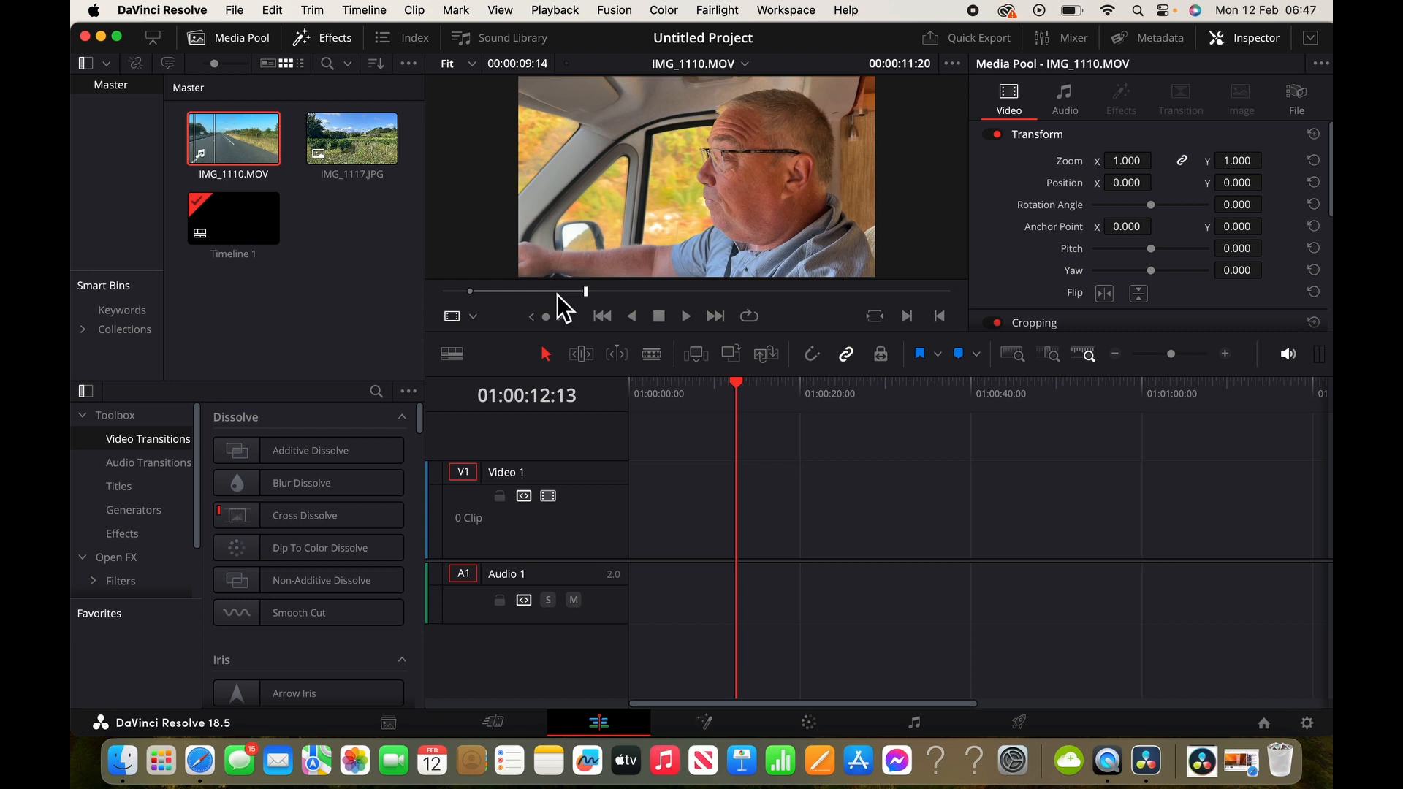
Insert the marked section of IMG_1110.MOV on Video 1 with its audio and move it close to the timeline's start
{"action": "mouse_move", "coordinate": [666, 243]}
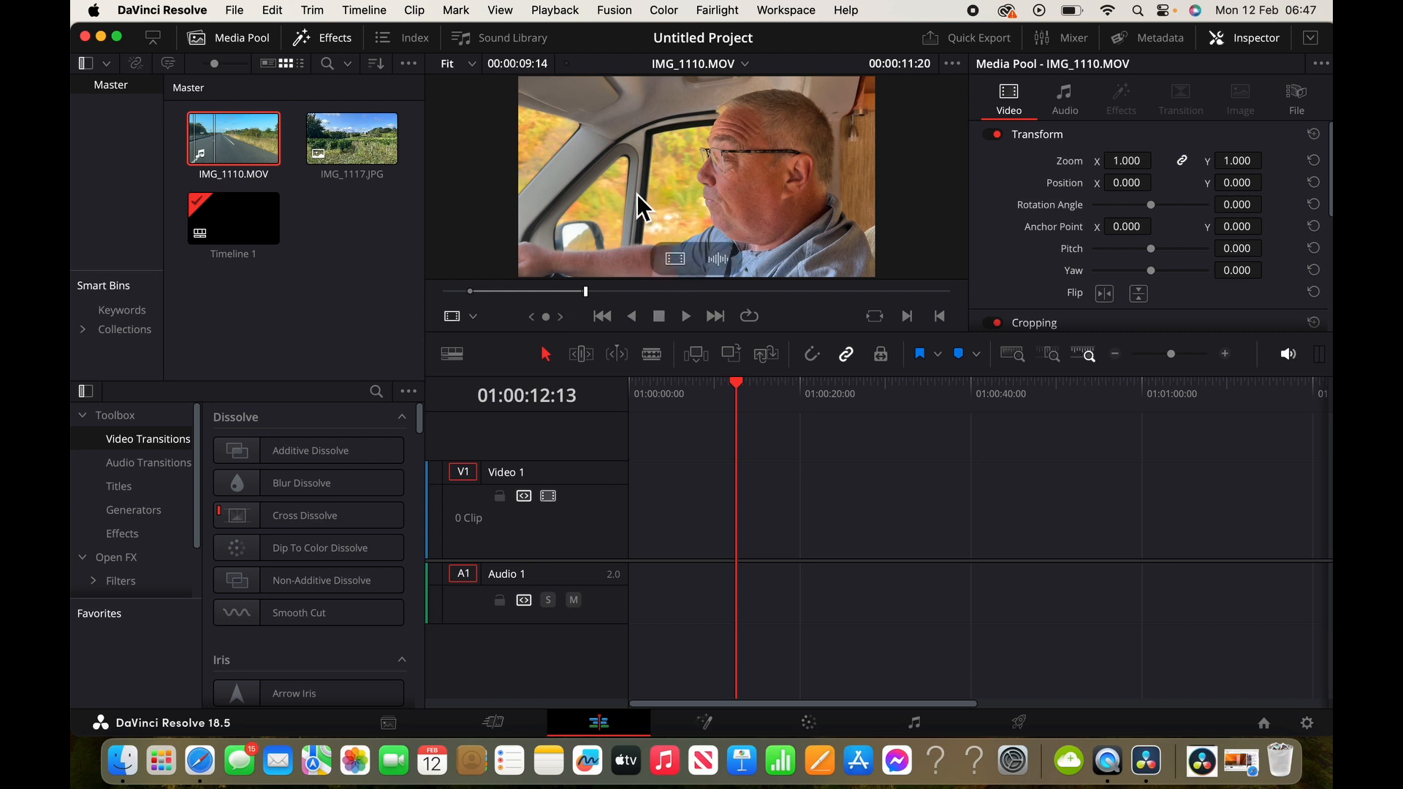
{"action": "left_click_drag", "start_coordinate": [637, 193], "coordinate": [705, 504]}
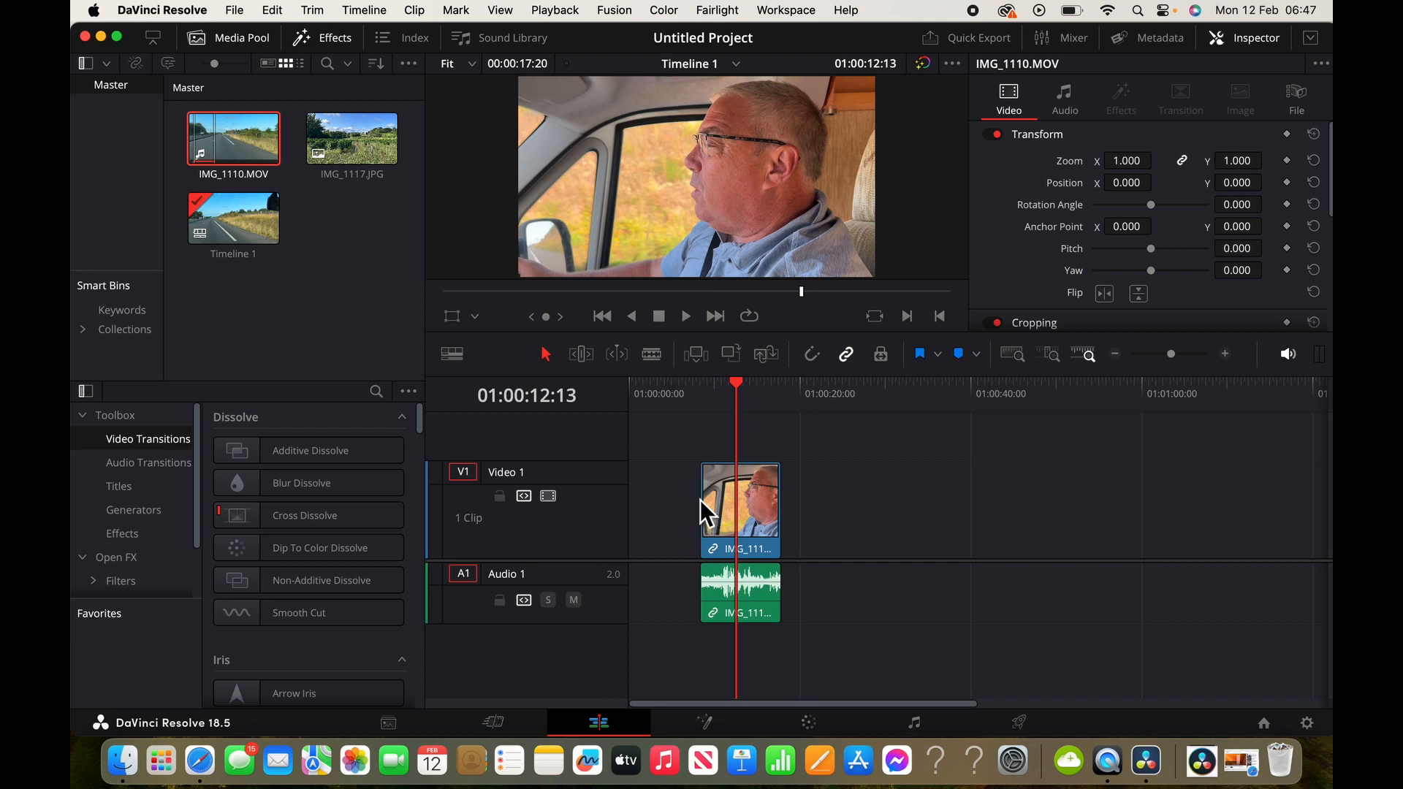
{"action": "left_click", "coordinate": [759, 520]}
{"action": "left_click_drag", "start_coordinate": [755, 510], "coordinate": [690, 504]}
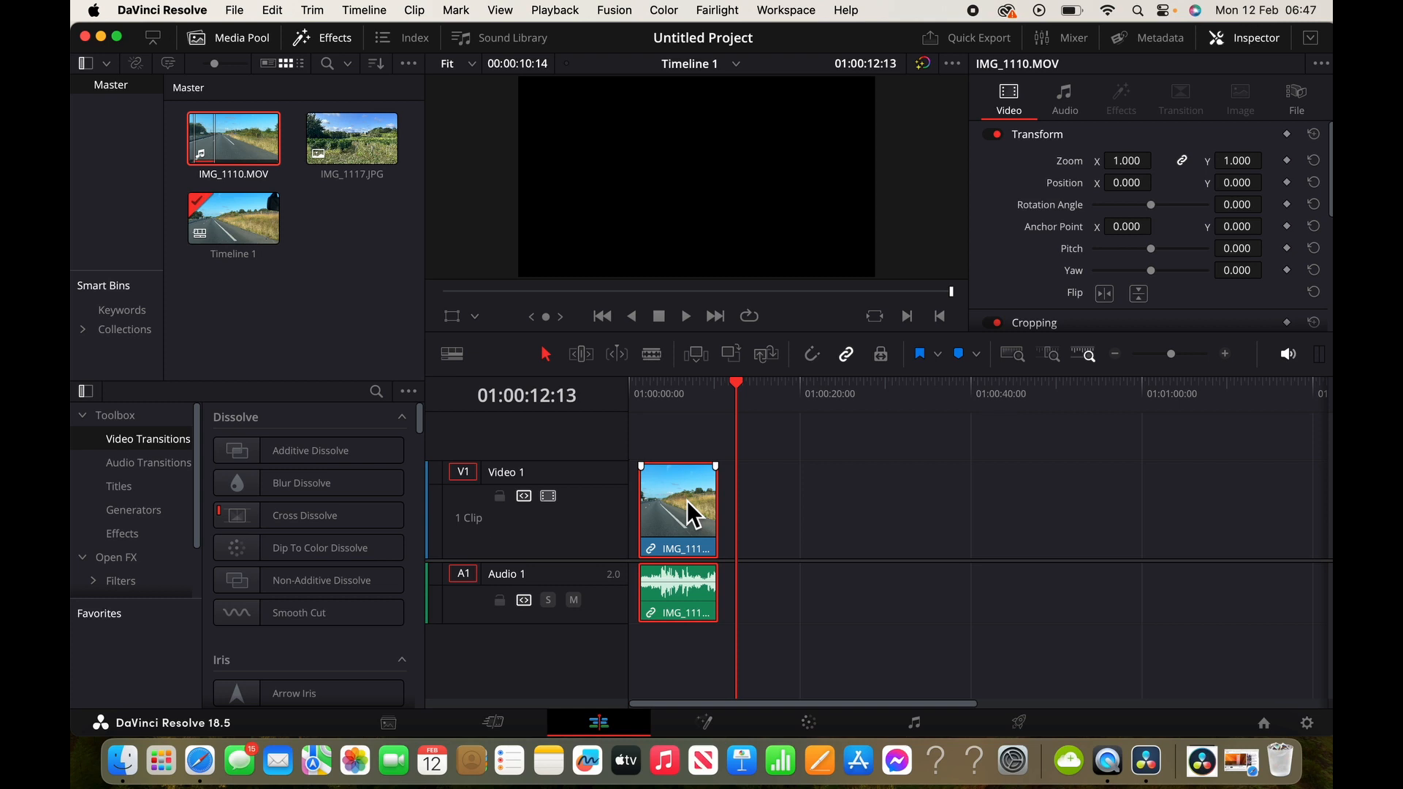
Place the still image IMG_1117.JPG on a new video track above the middle of the IMG_1110.MOV clip
{"action": "left_click", "coordinate": [377, 166]}
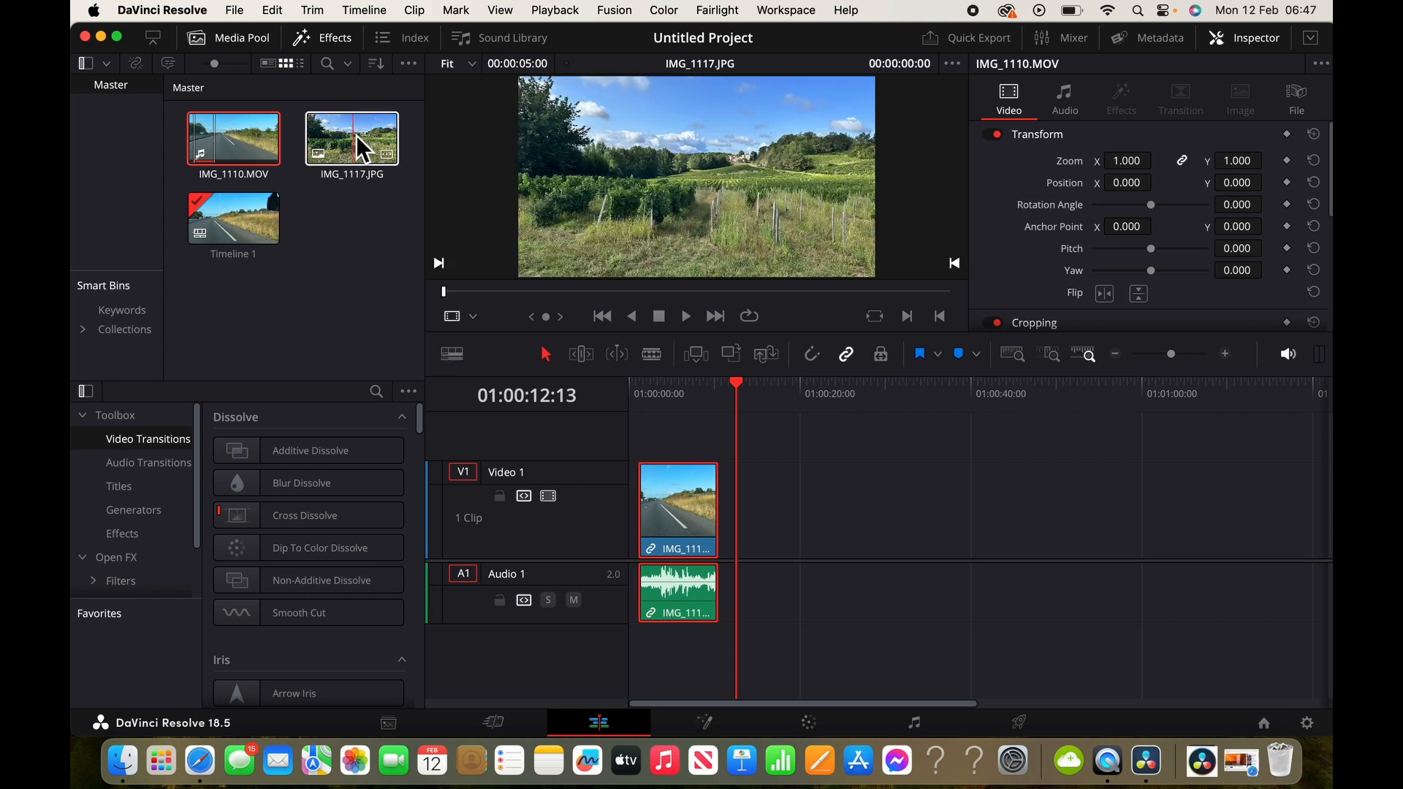
{"action": "left_click", "coordinate": [357, 135]}
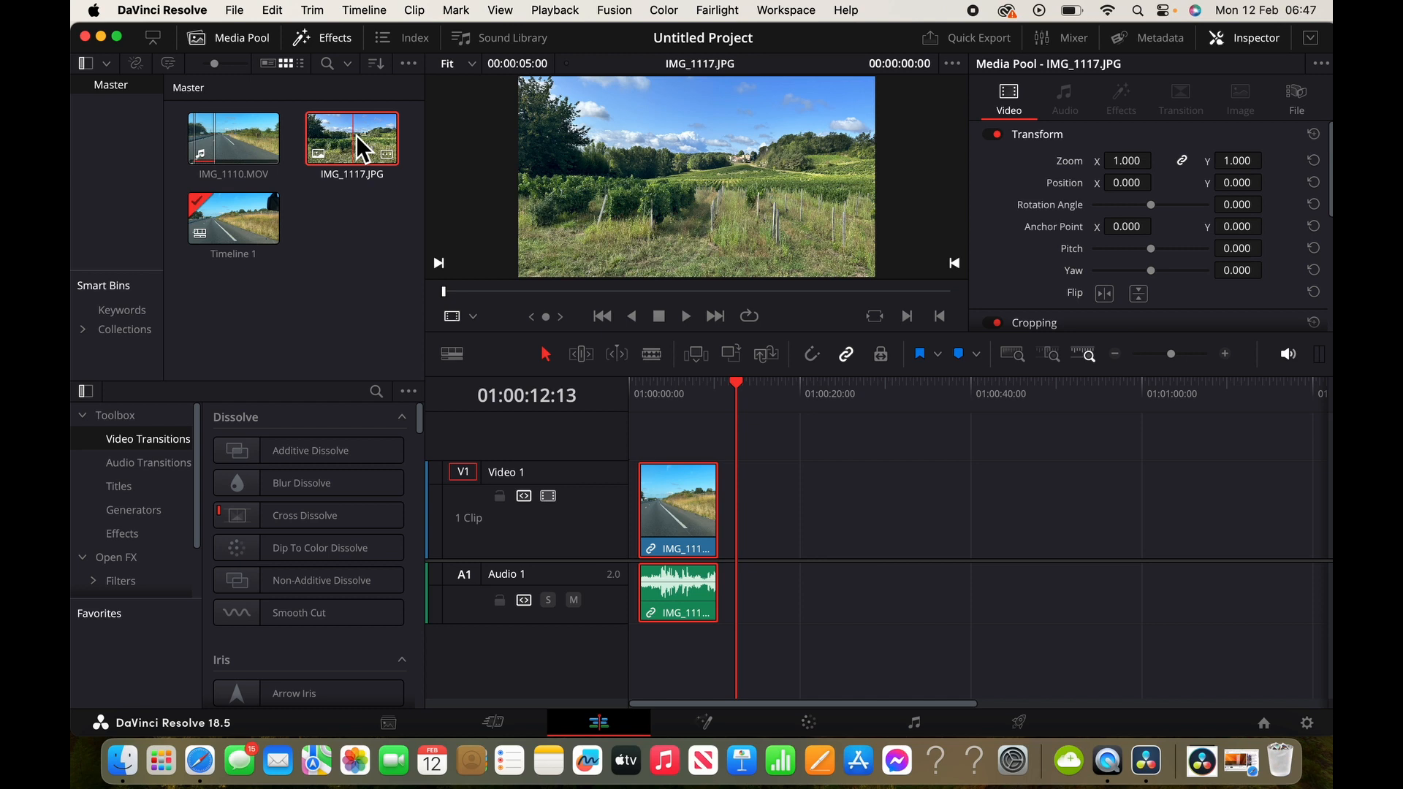
{"action": "left_click_drag", "start_coordinate": [357, 134], "coordinate": [662, 417]}
{"action": "left_click", "coordinate": [679, 426]}
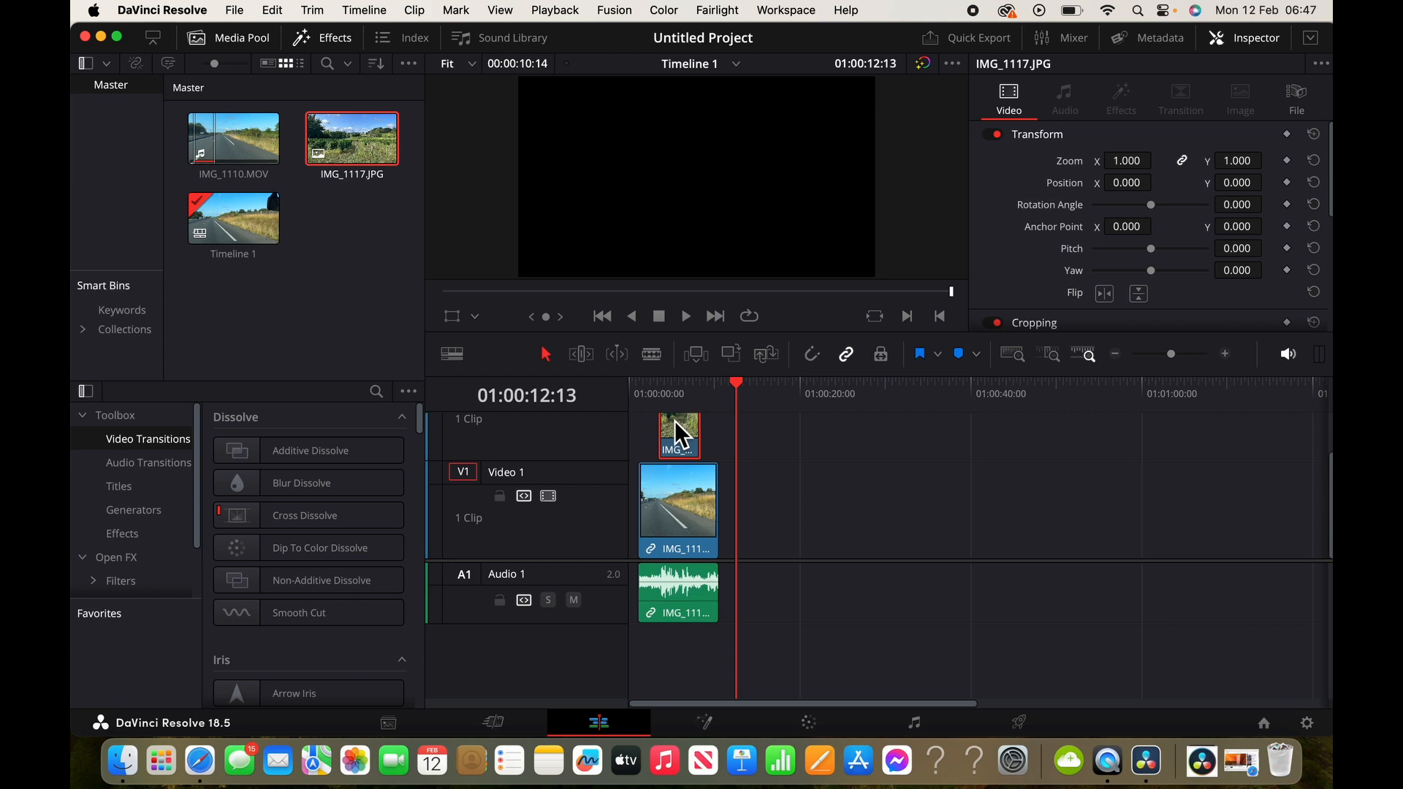
{"action": "left_click", "coordinate": [738, 384]}
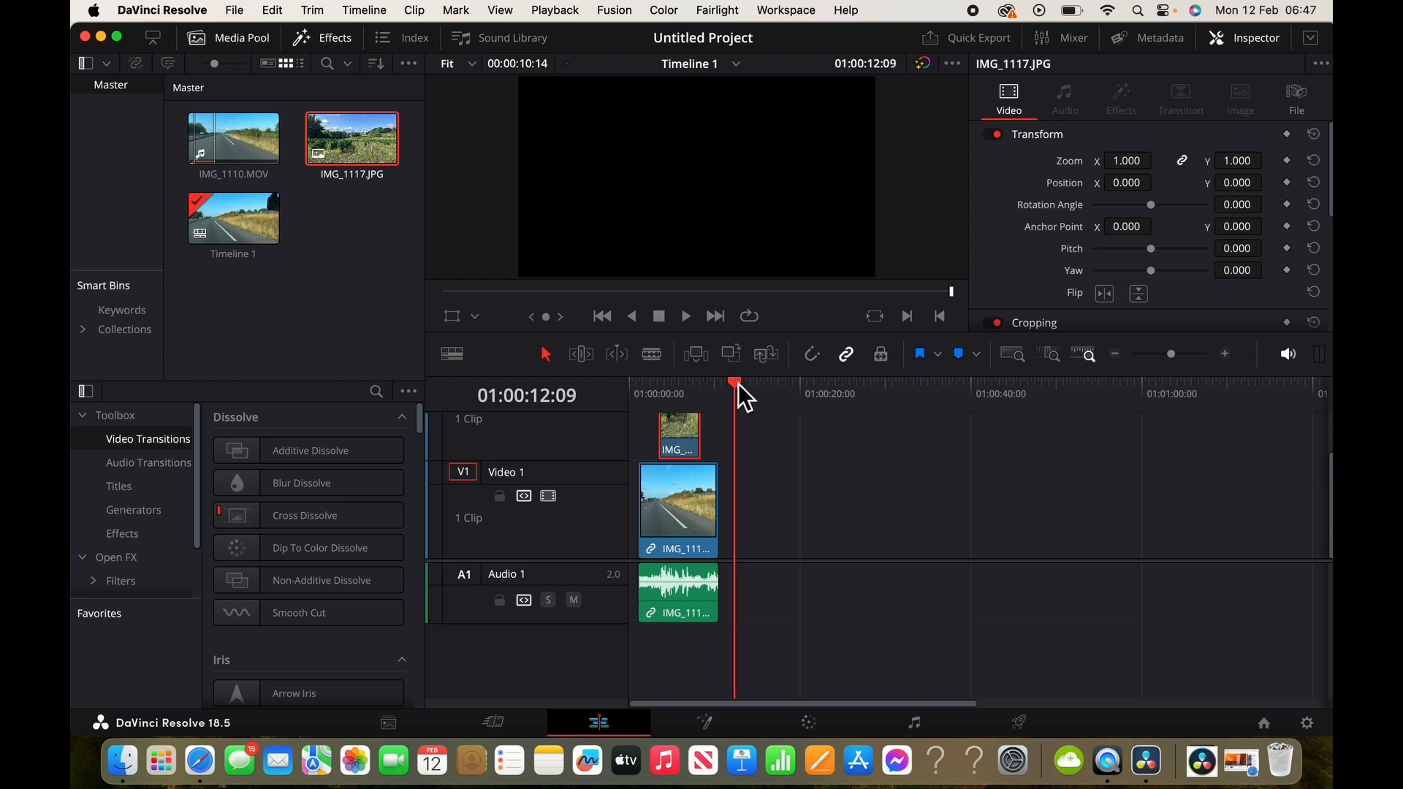
Play the timeline from its start to review the edit and park the playhead at 01:00:04:12 over the still image
{"action": "left_click_drag", "start_coordinate": [738, 386], "coordinate": [605, 392]}
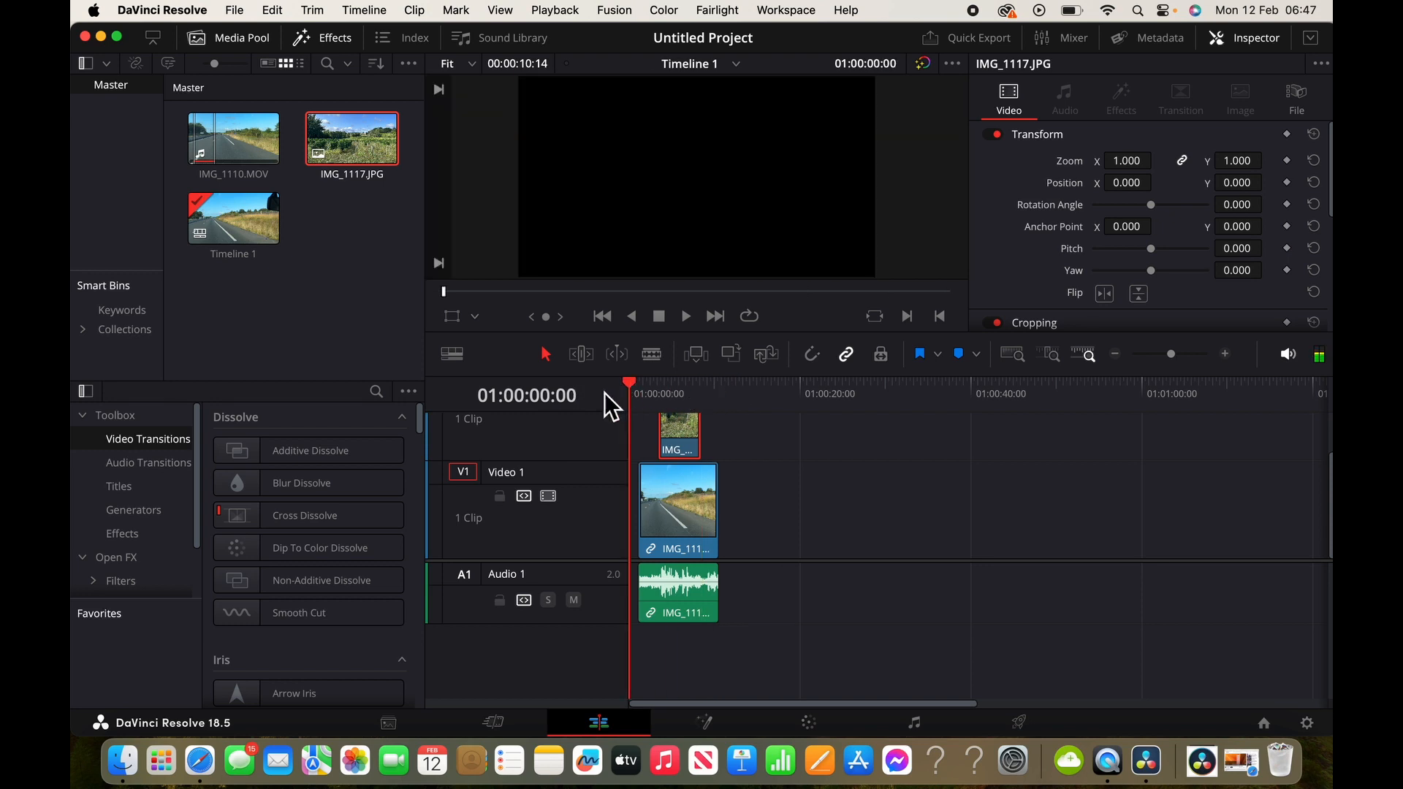
{"action": "key", "text": "space"}
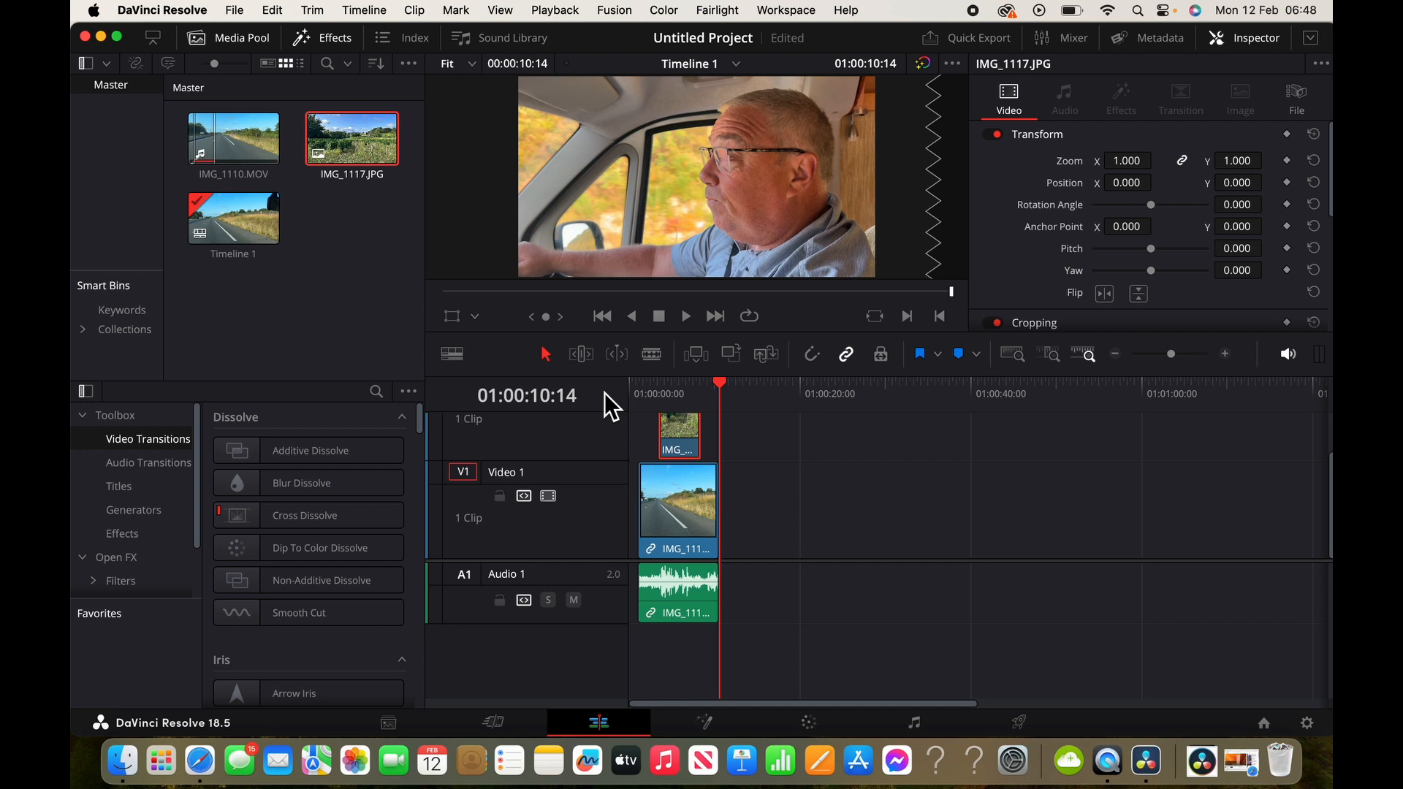
{"action": "left_click_drag", "start_coordinate": [723, 387], "coordinate": [671, 402]}
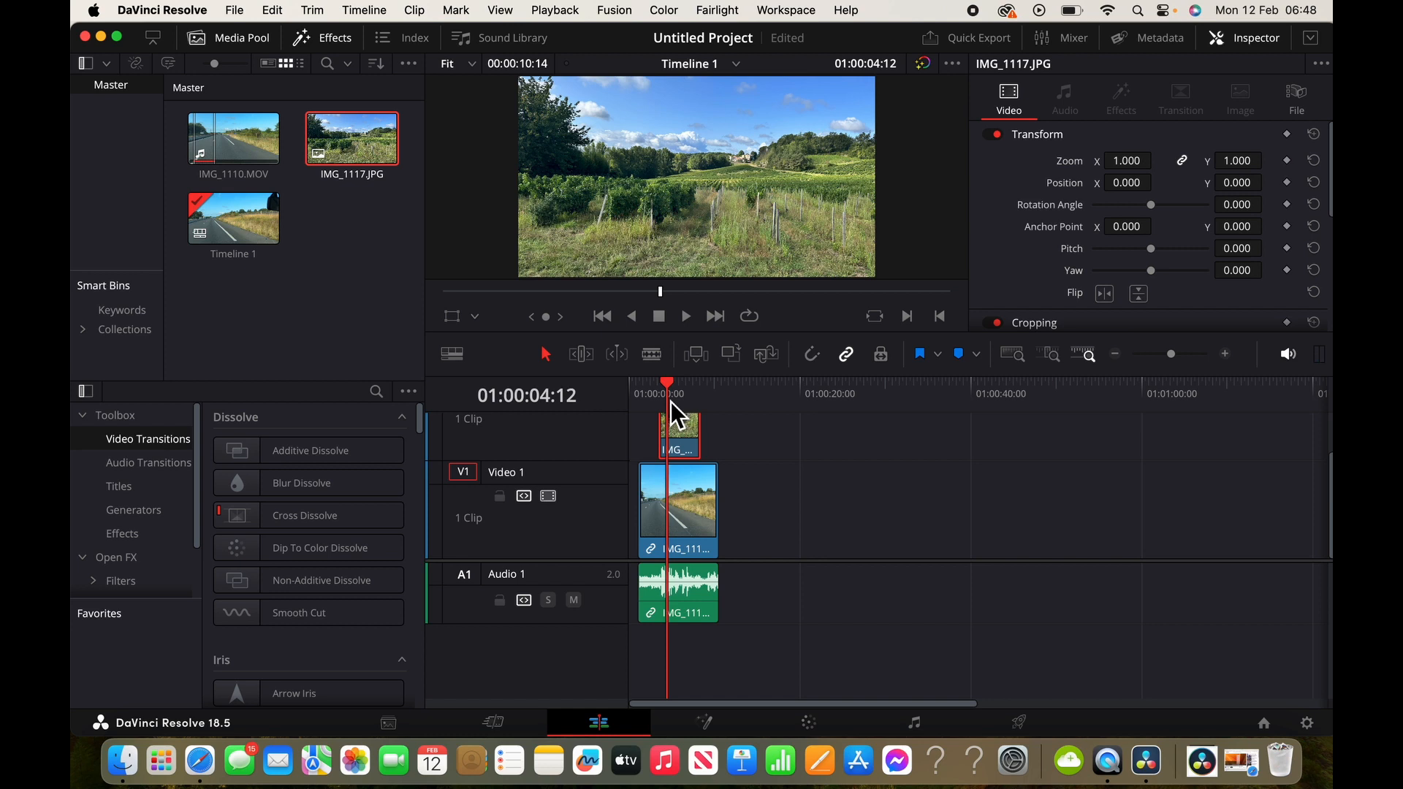
Delete all clips from the timeline and remove IMG_1117.JPG and IMG_1110.MOV from the media pool
{"action": "left_click_drag", "start_coordinate": [767, 457], "coordinate": [679, 617]}
{"action": "key", "text": "Delete"}
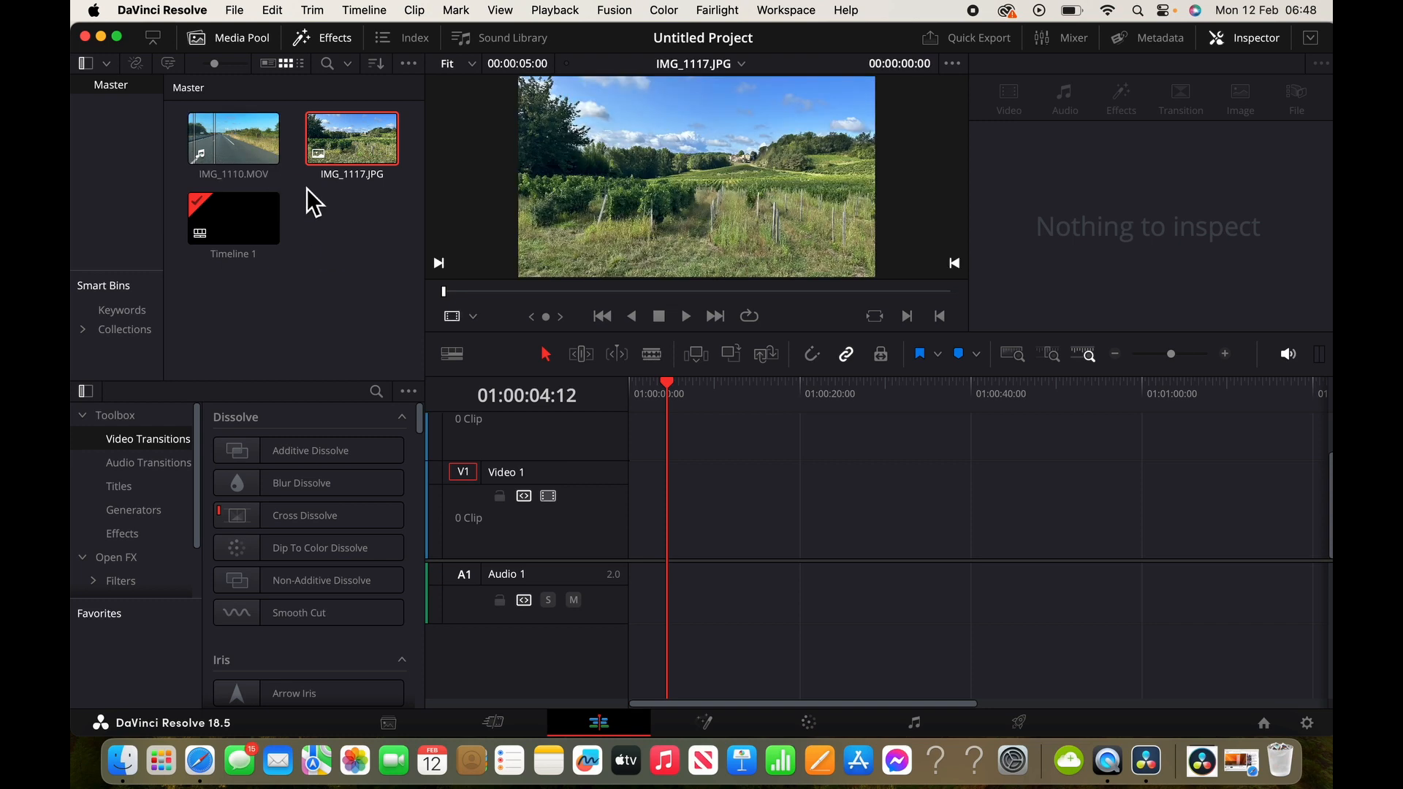
{"action": "left_click", "coordinate": [352, 152]}
{"action": "key", "text": "Delete"}
{"action": "left_click", "coordinate": [225, 127]}
{"action": "key", "text": "Delete"}
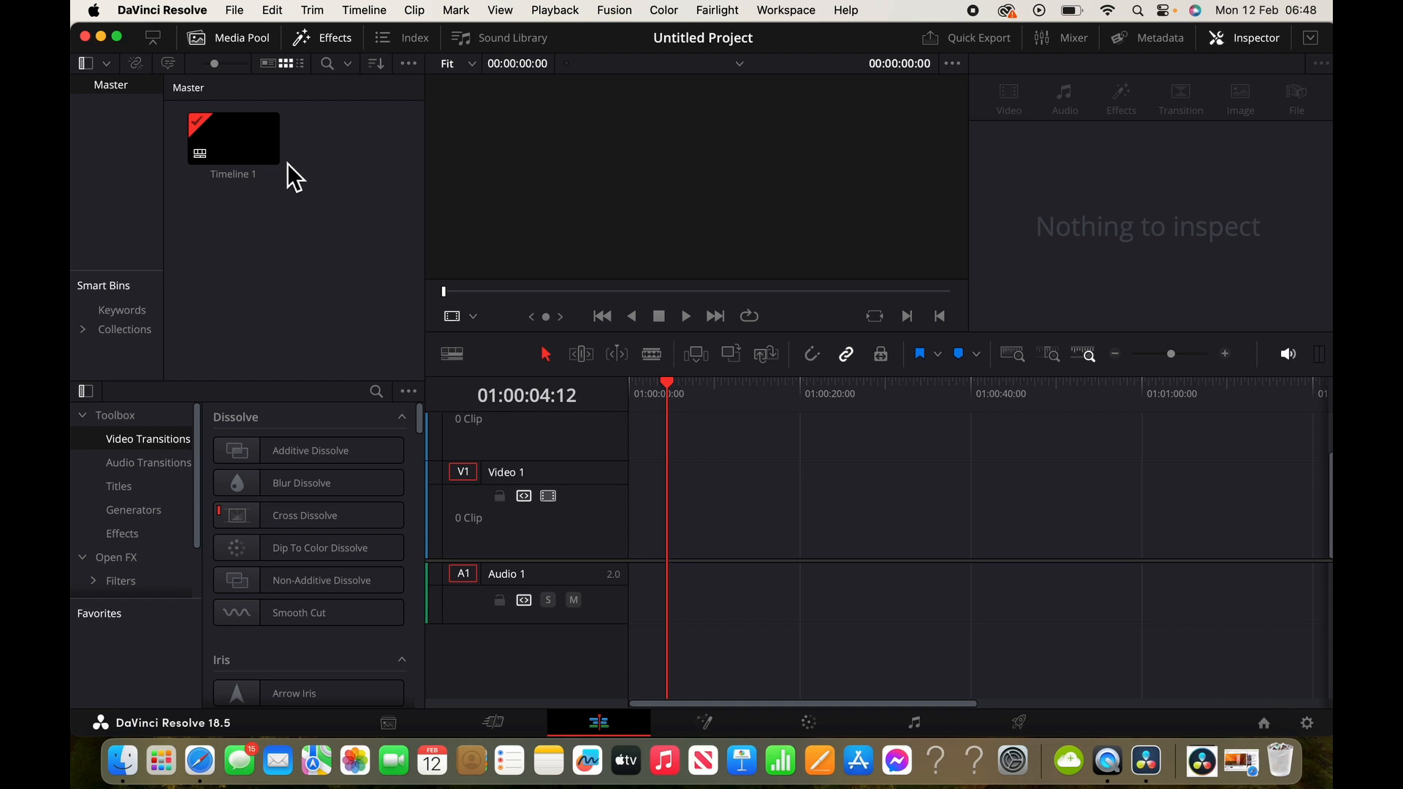
Import IMG_1110.MOV and IMG_1117.JPG together from the france 2023 vids folder into the media pool
{"action": "left_click", "coordinate": [234, 10]}
{"action": "mouse_move", "coordinate": [331, 219]}
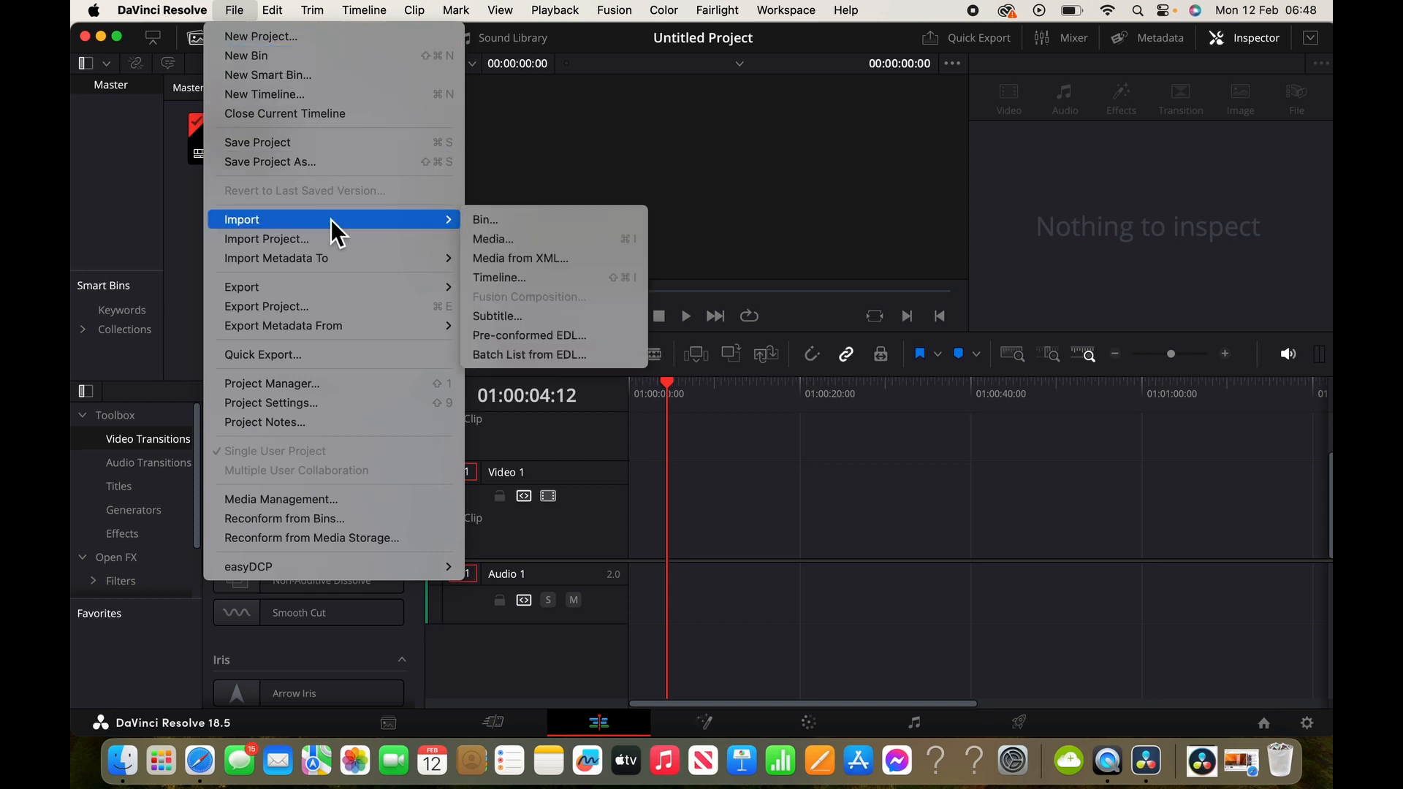
{"action": "left_click", "coordinate": [525, 242]}
{"action": "key", "text": "super+i"}
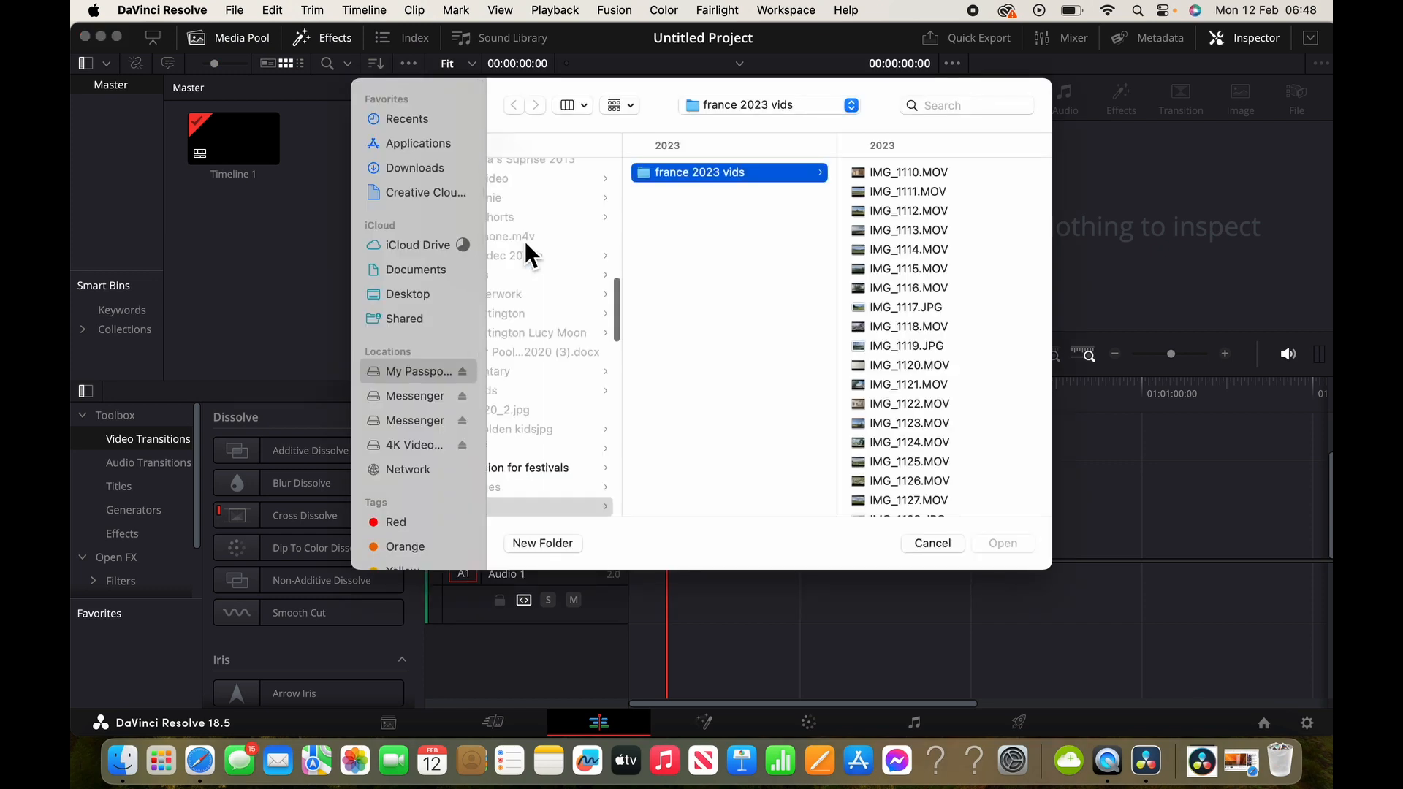
{"action": "left_click", "coordinate": [903, 175]}
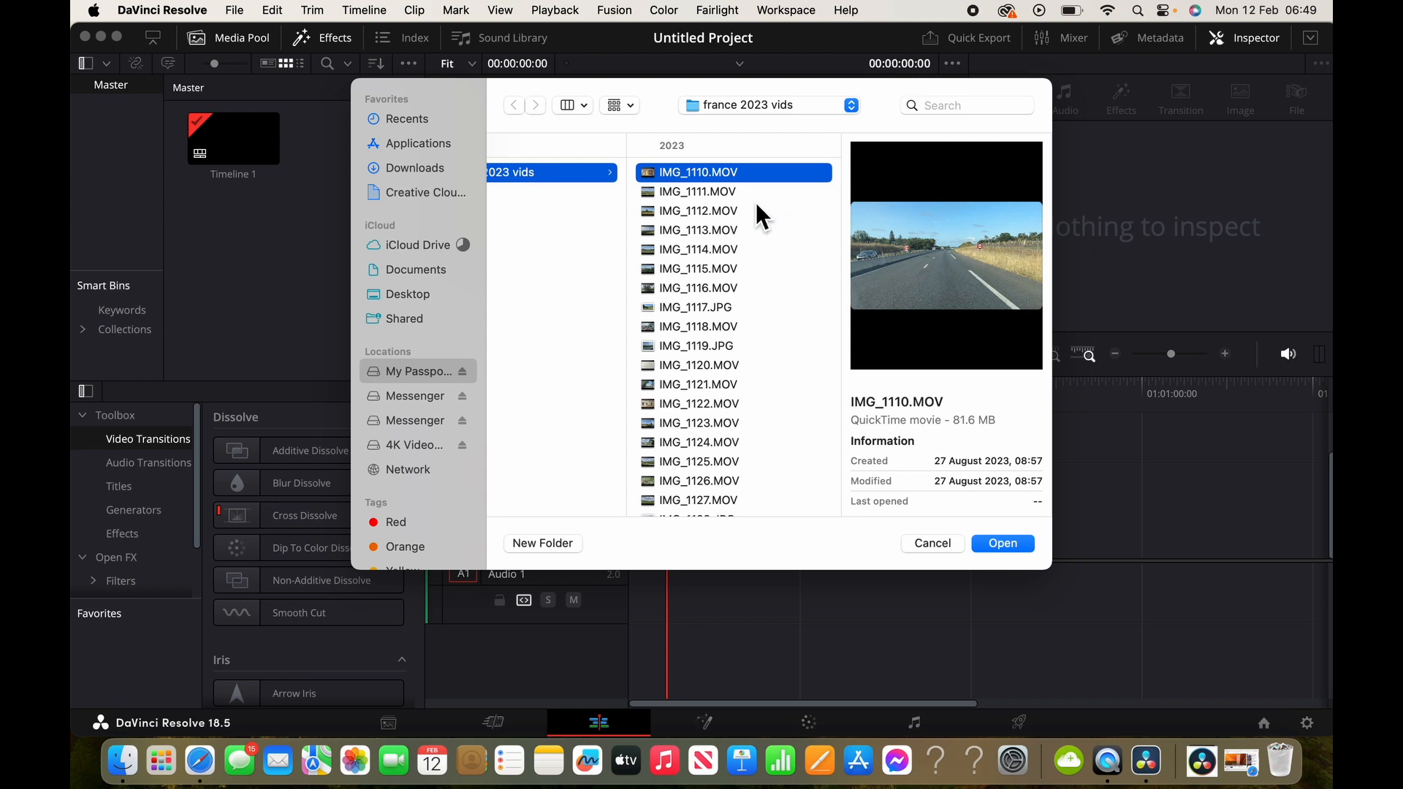
{"action": "left_click", "coordinate": [760, 313], "text": "super"}
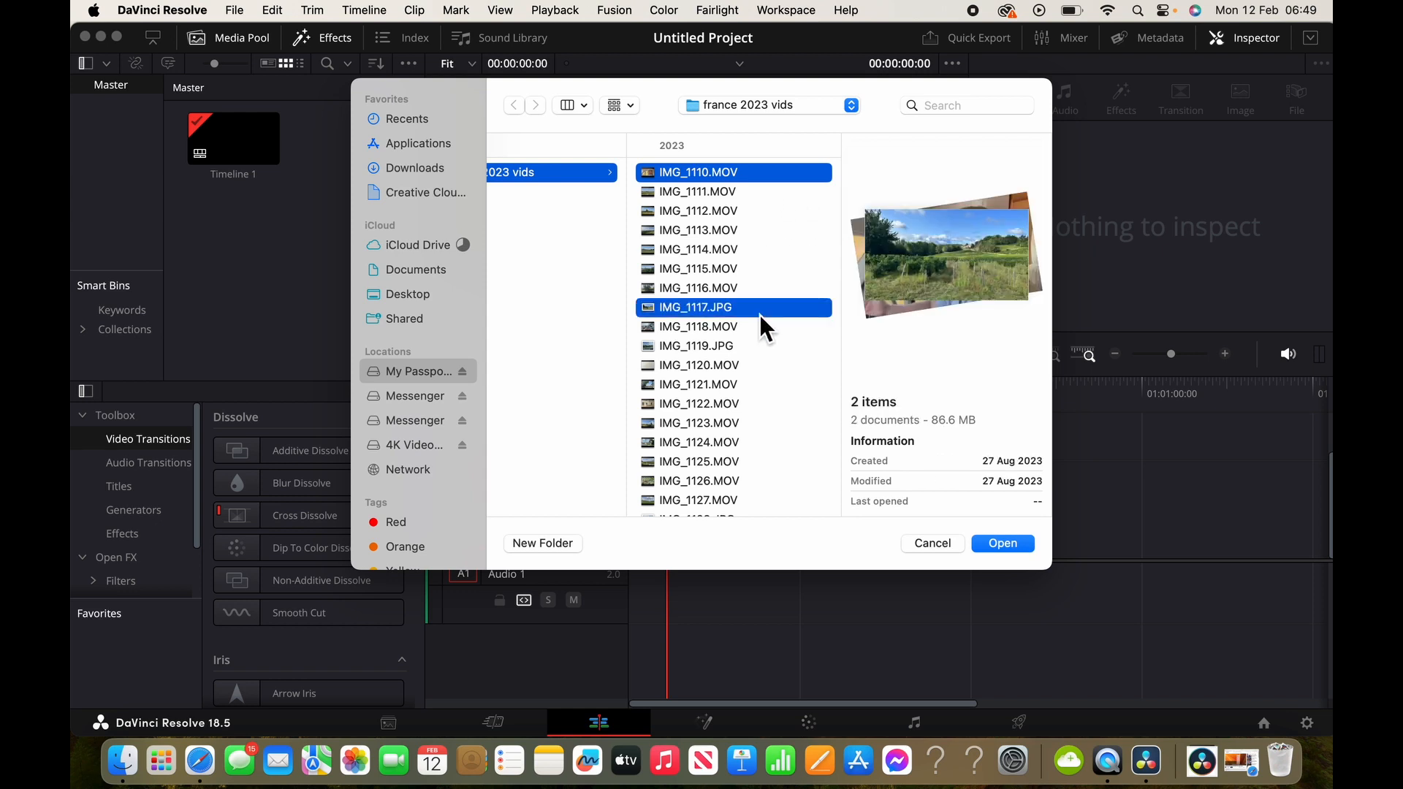
{"action": "left_click", "coordinate": [1001, 544]}
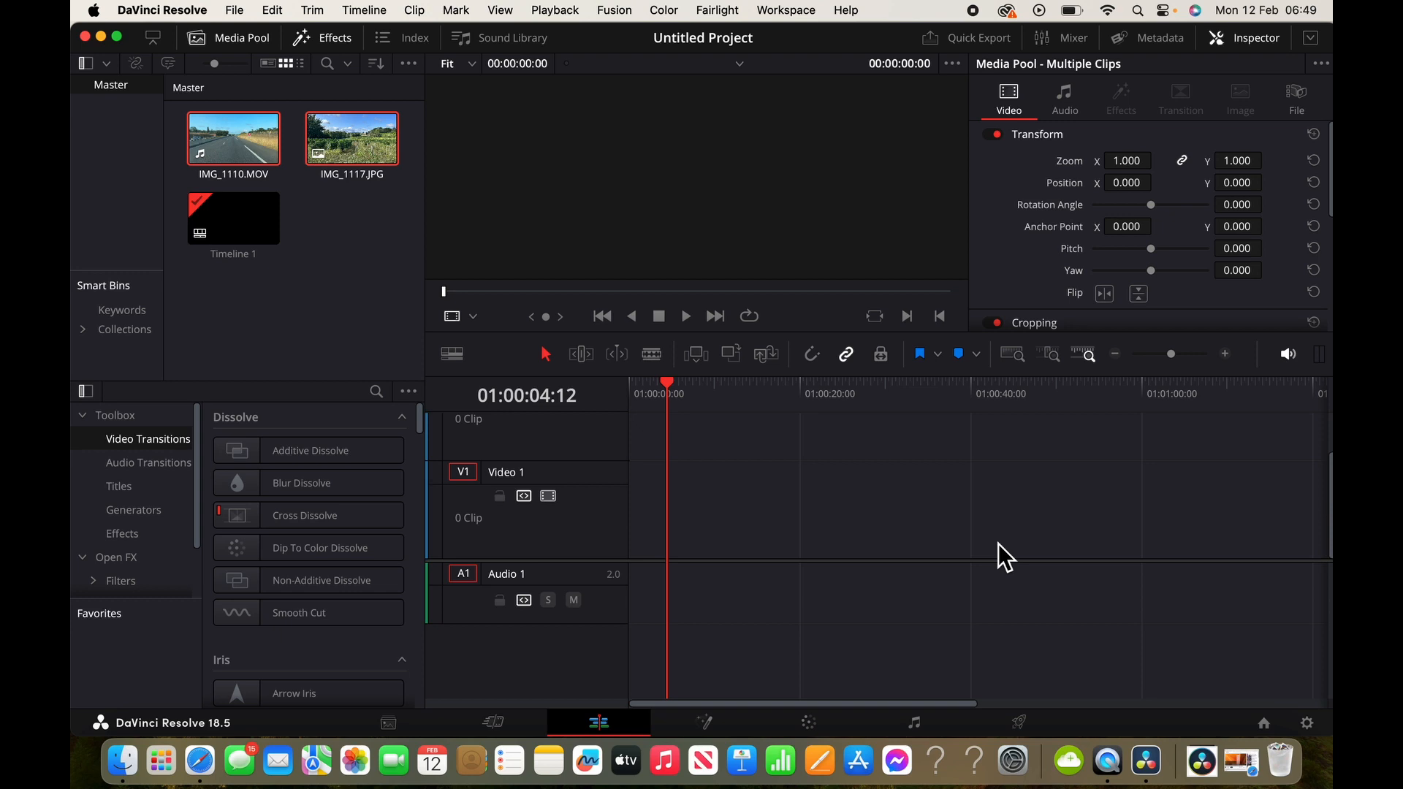
{"action": "left_click", "coordinate": [322, 257]}
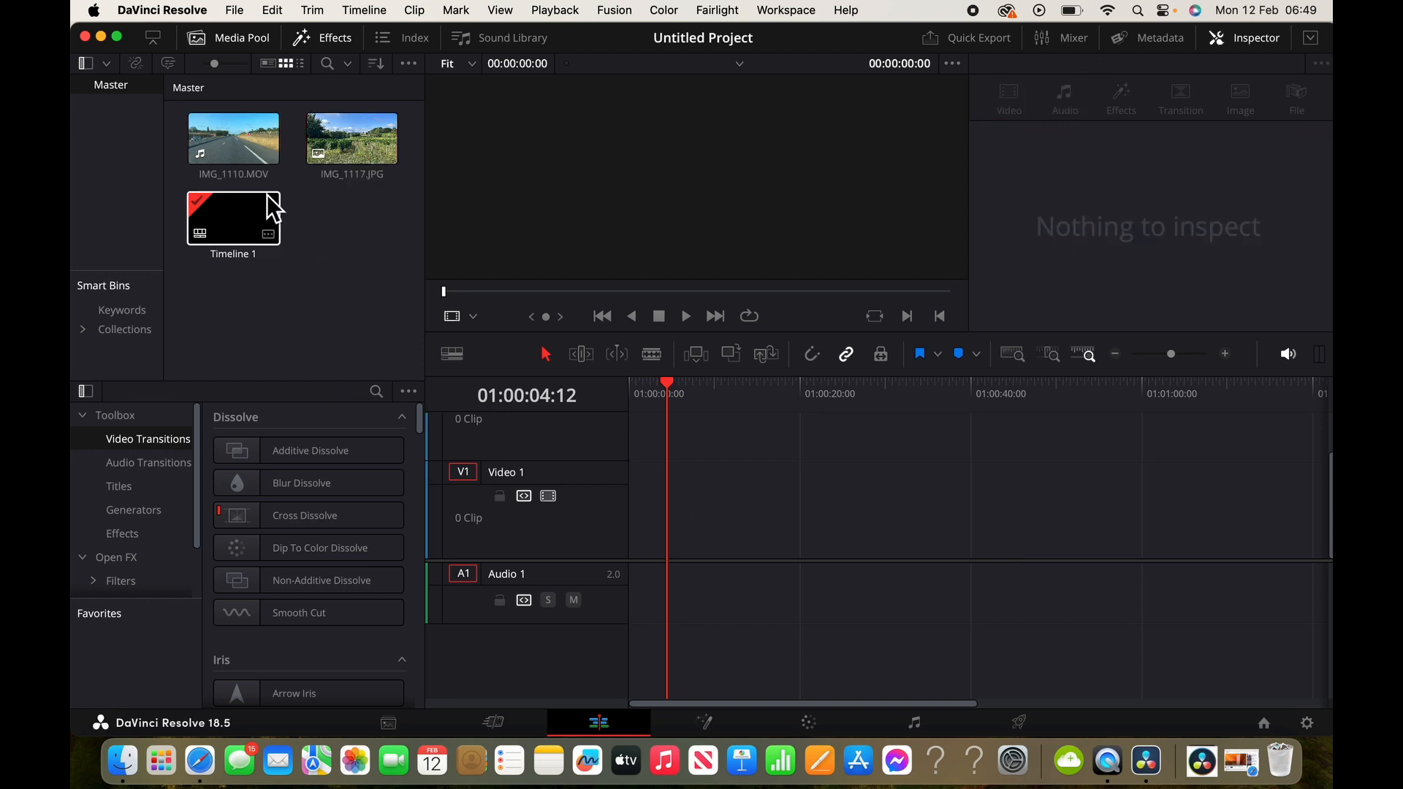
Load IMG_1110.MOV into the source viewer and mark an In point at 00:00:02:07
{"action": "left_click", "coordinate": [241, 155]}
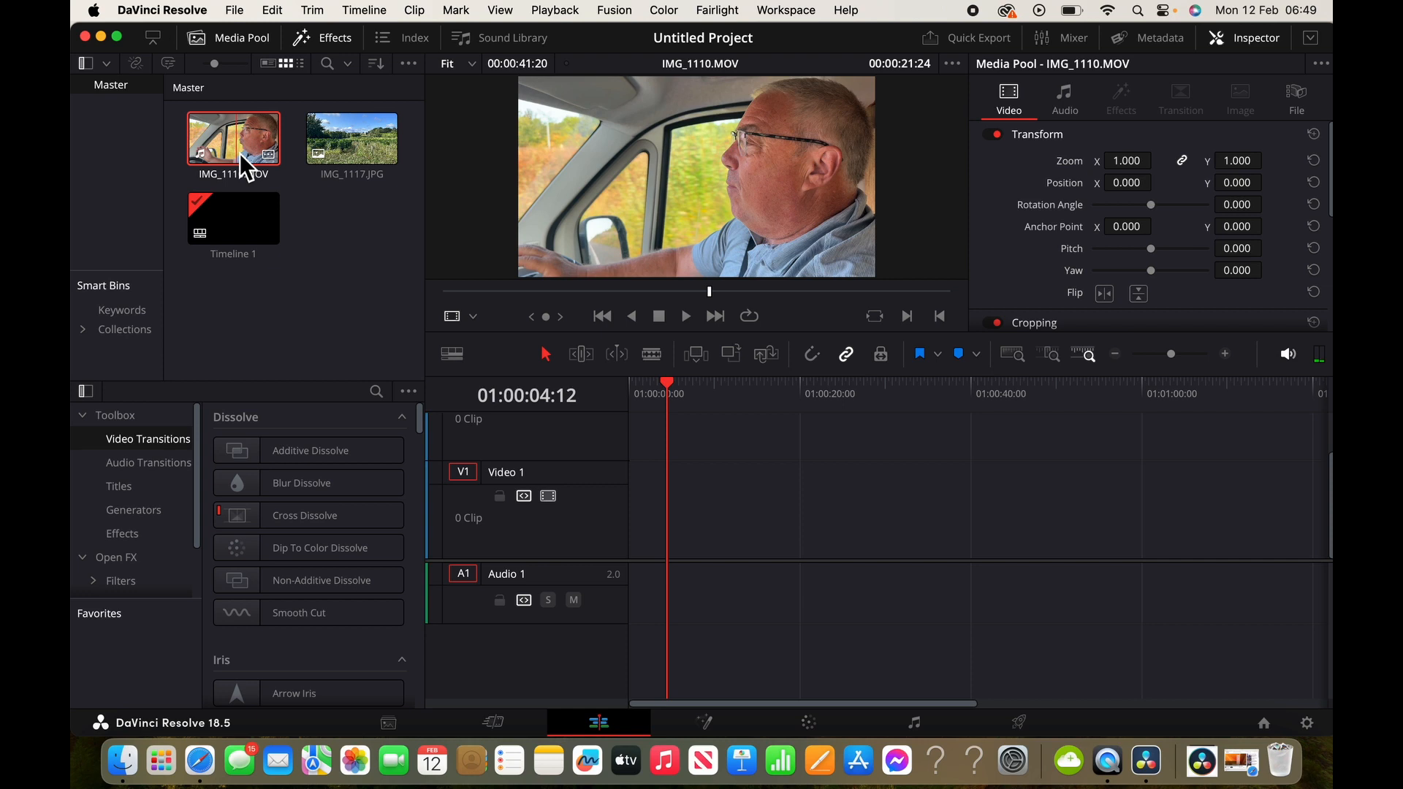
{"action": "left_click_drag", "start_coordinate": [708, 296], "coordinate": [474, 299]}
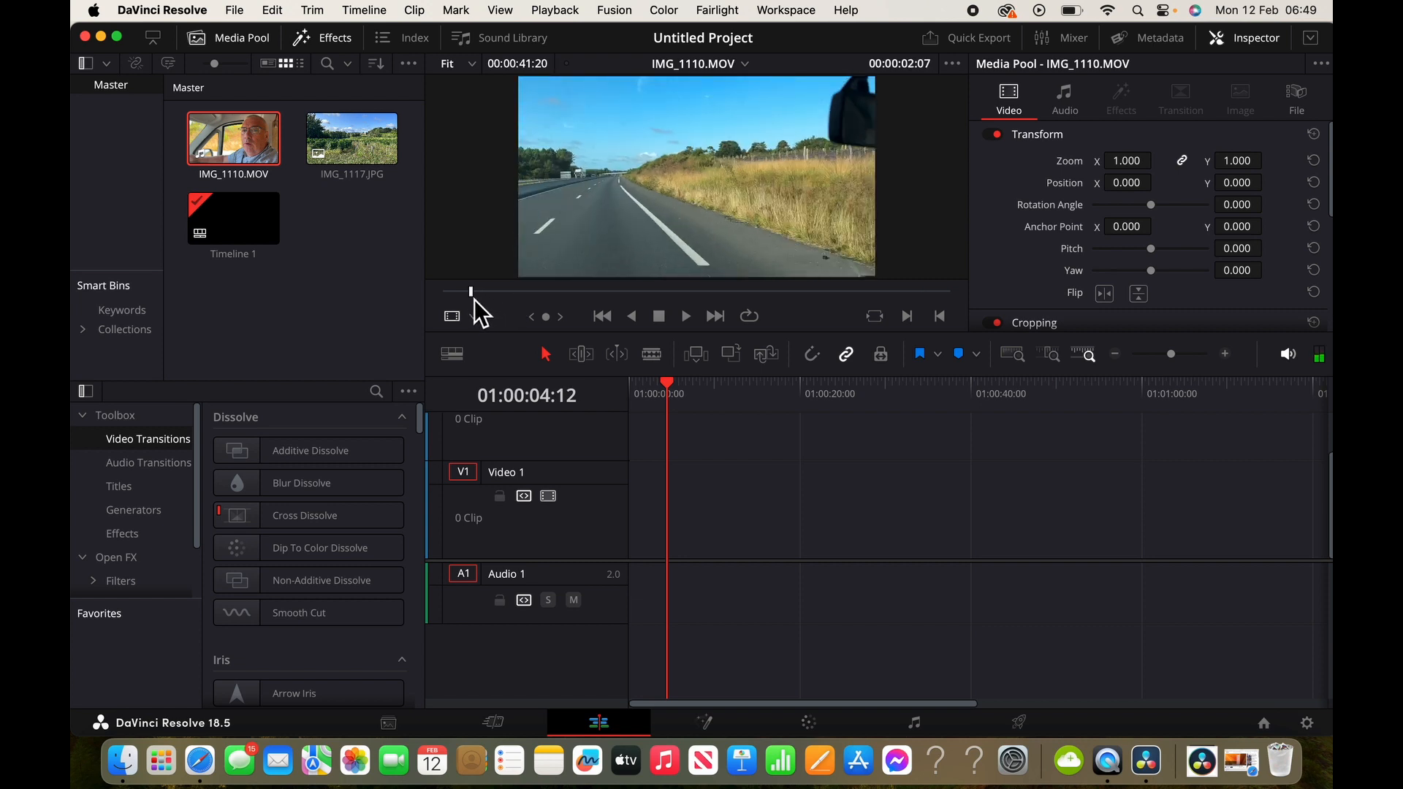
{"action": "key", "text": "i"}
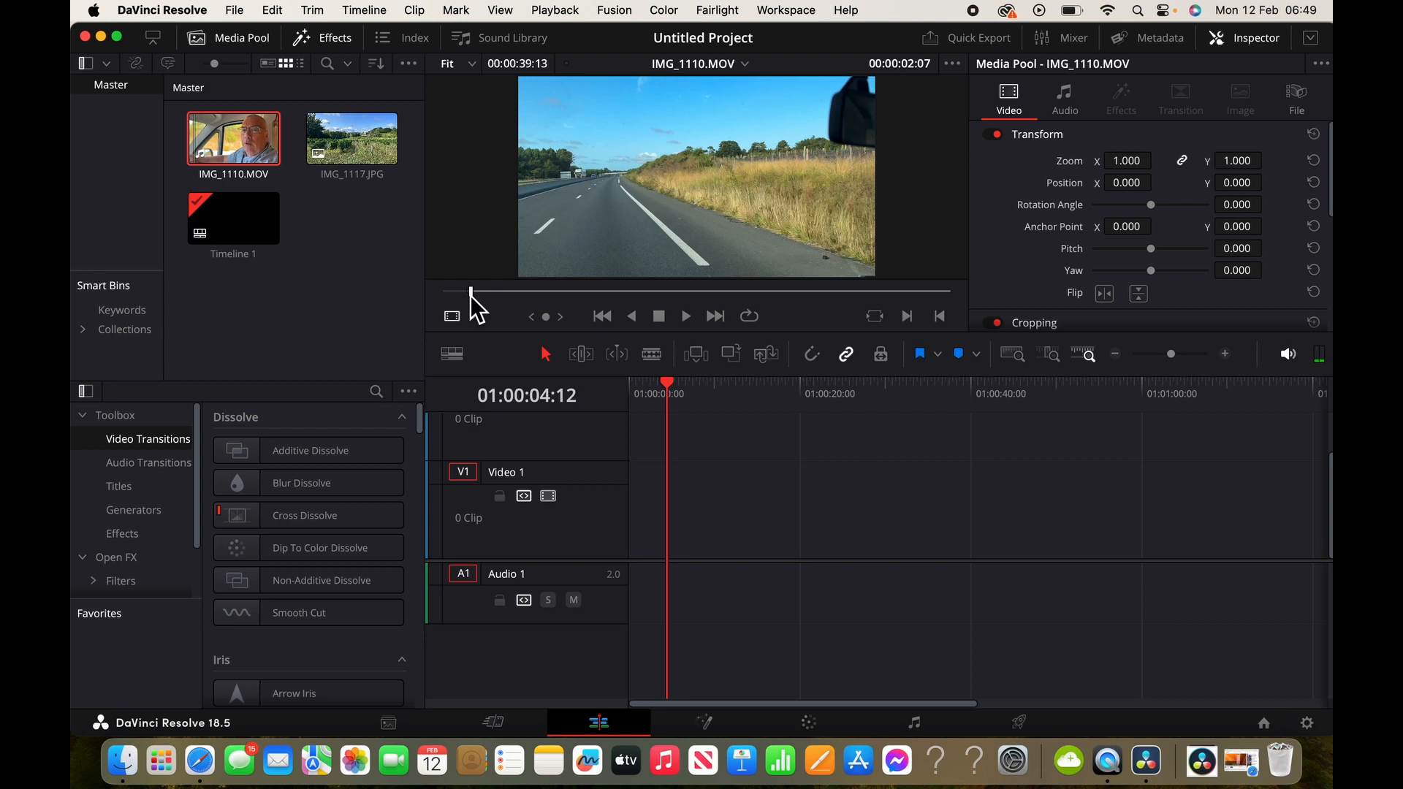
Mark the Out point of IMG_1110.MOV at 00:00:12:00 and place the marked section with its audio on Video 1 near the timeline's start
{"action": "left_click_drag", "start_coordinate": [472, 295], "coordinate": [600, 299]}
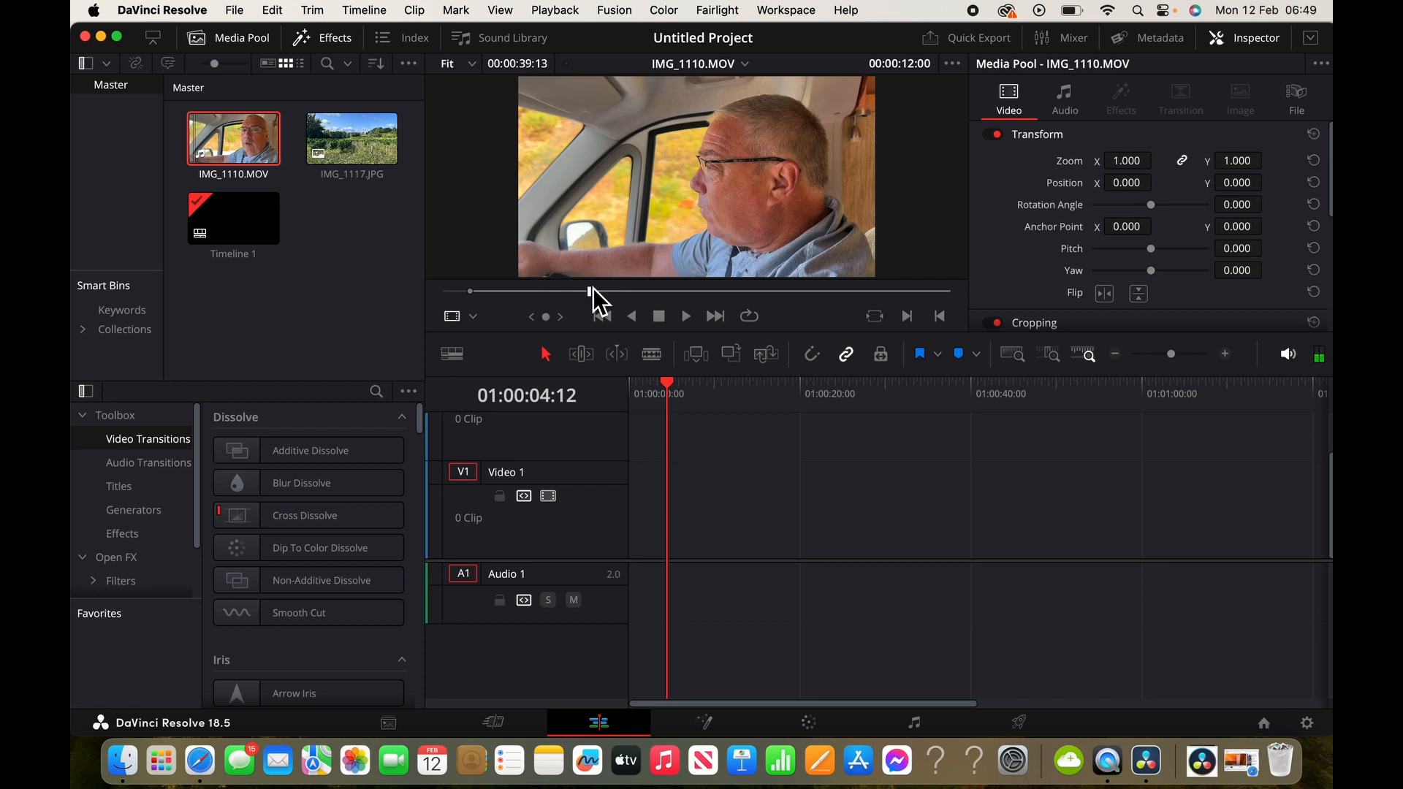
{"action": "key", "text": "o"}
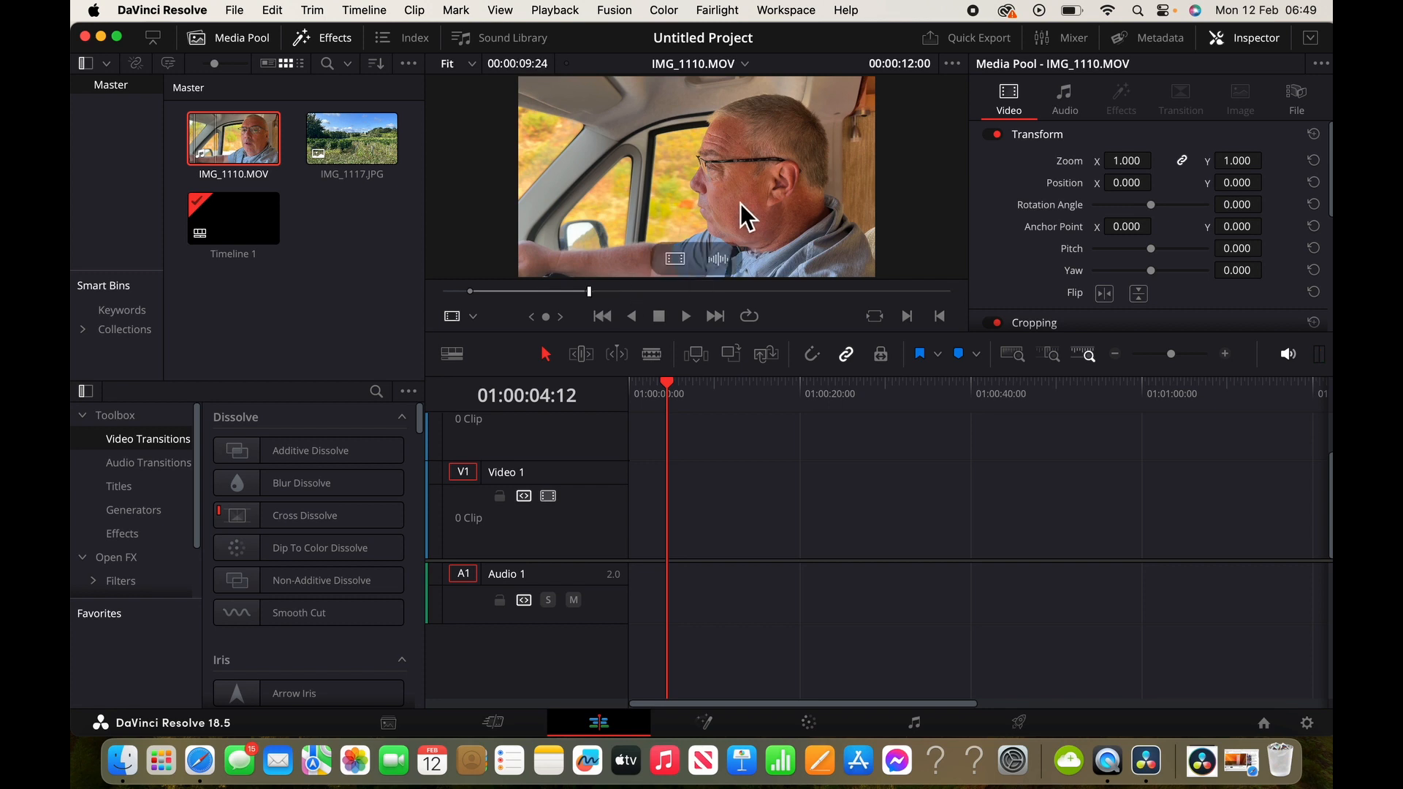
{"action": "left_click_drag", "start_coordinate": [739, 203], "coordinate": [639, 508]}
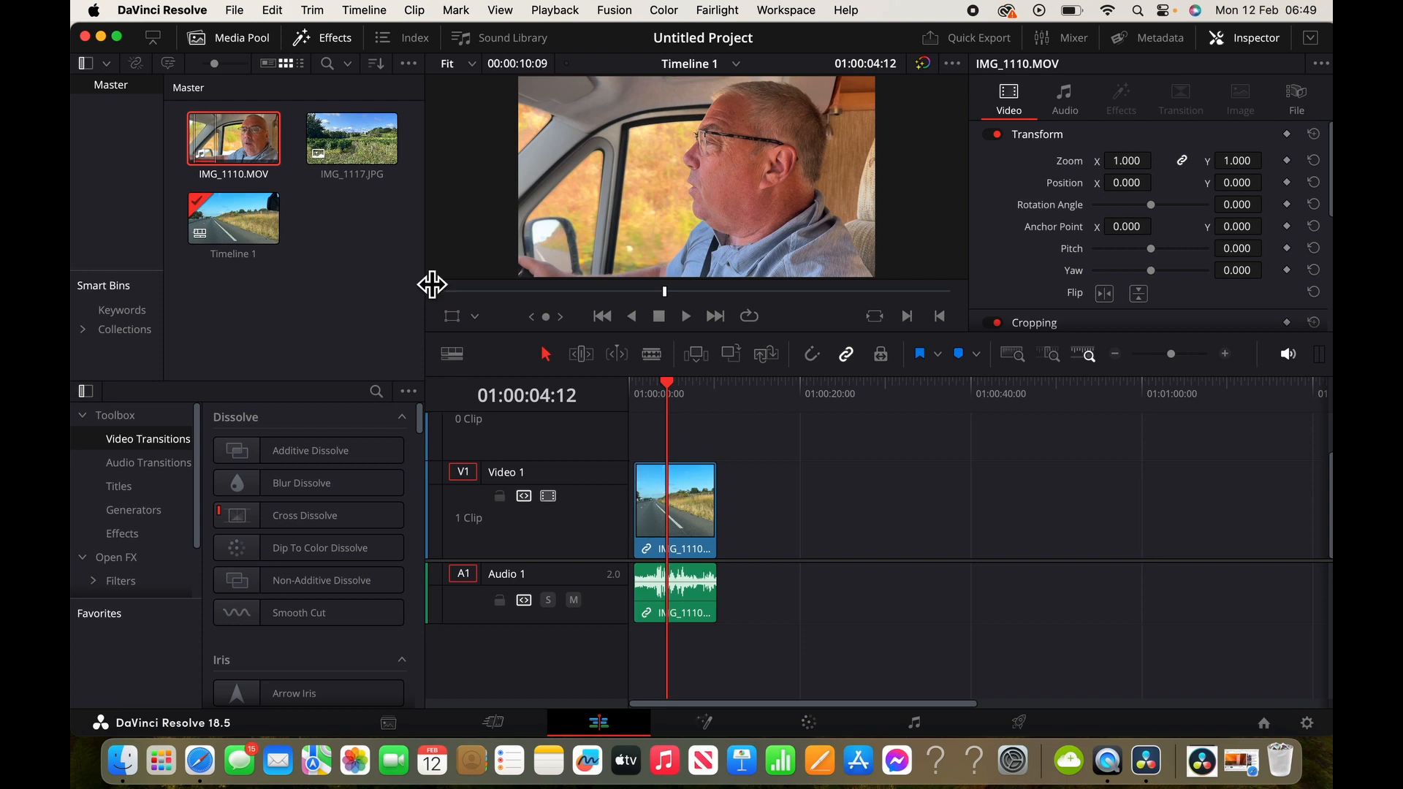
Place the still image IMG_1117.JPG on Video 2 above the IMG_1110.MOV clip and shorten it to end just past the playhead
{"action": "left_click", "coordinate": [352, 154]}
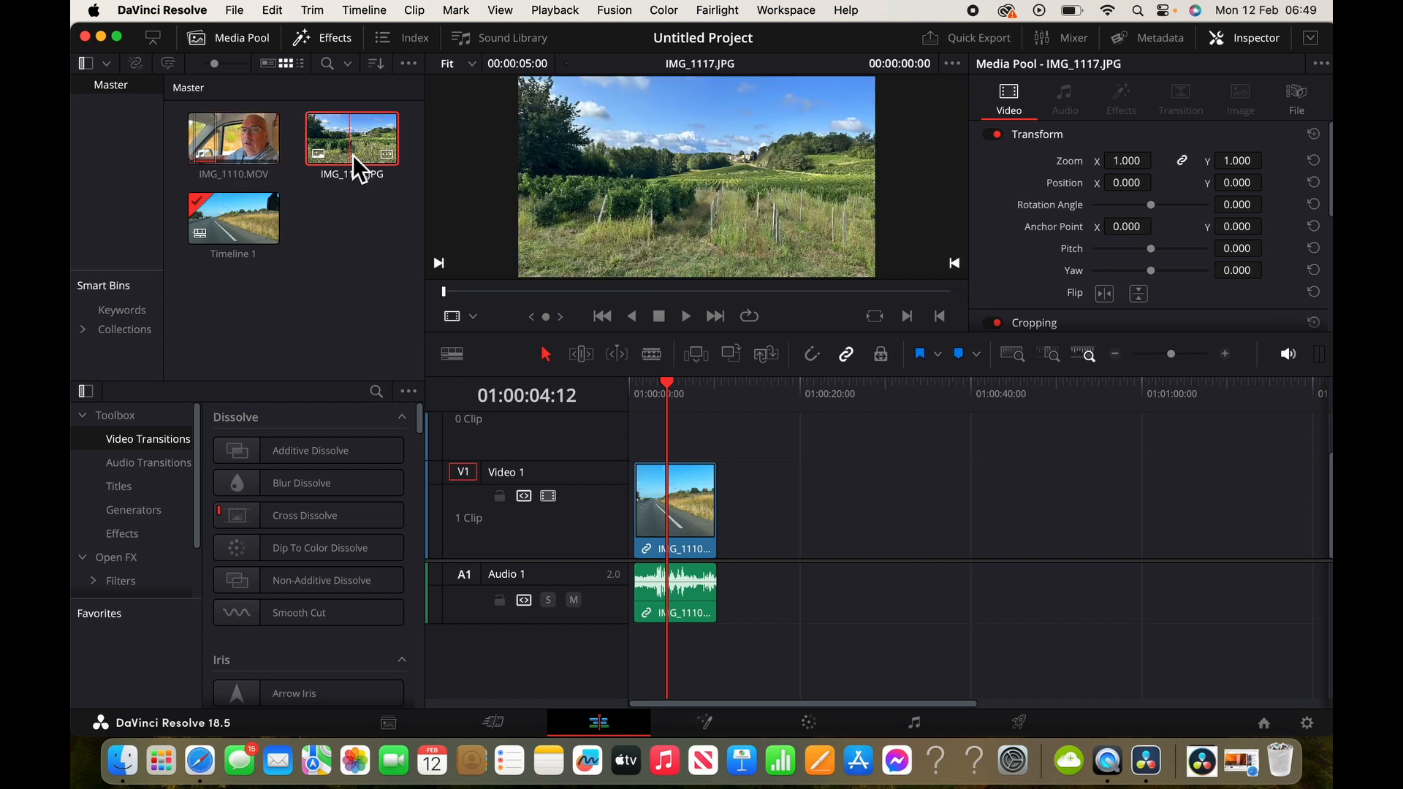
{"action": "left_click_drag", "start_coordinate": [352, 155], "coordinate": [753, 462]}
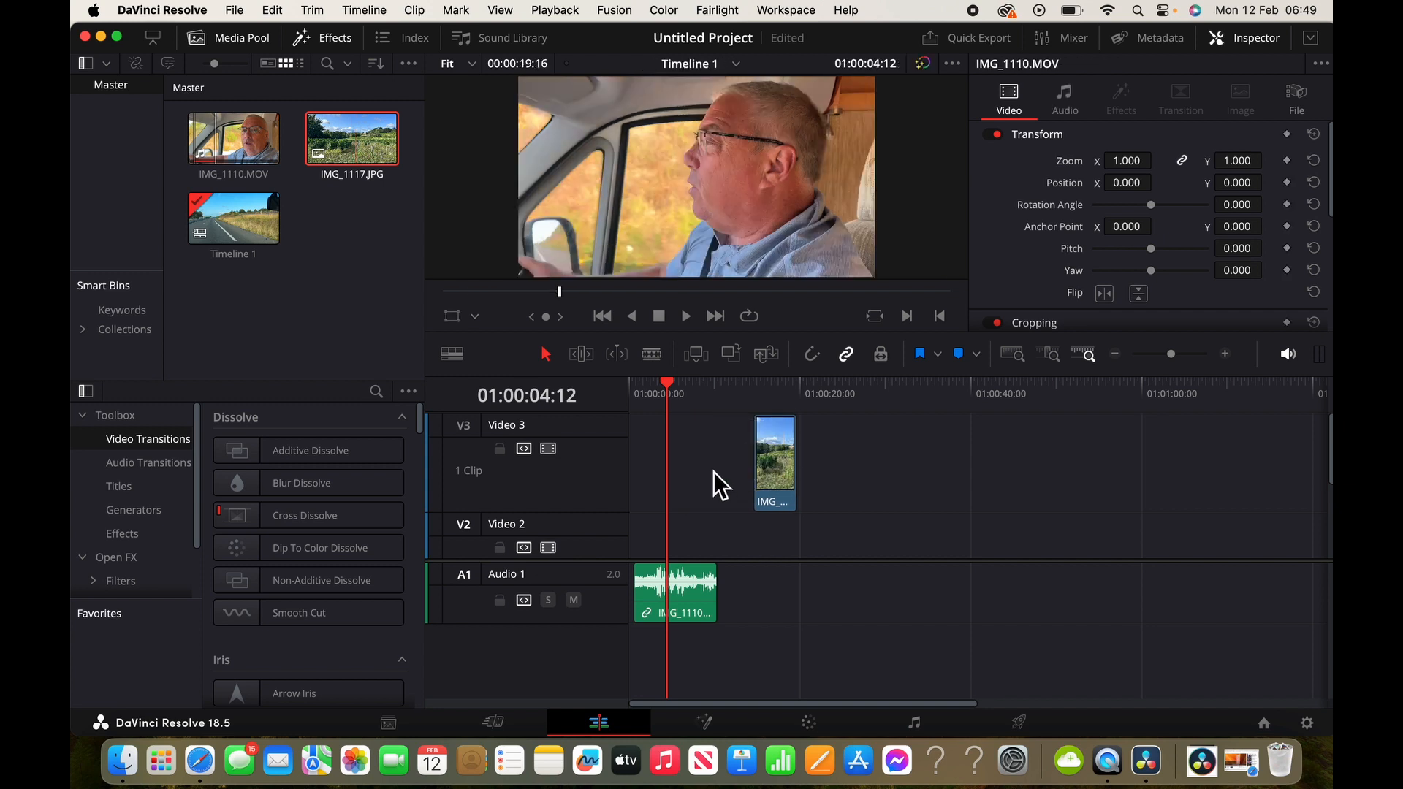
{"action": "scroll", "coordinate": [713, 471], "scroll_direction": "down", "scroll_amount": 1}
{"action": "scroll", "coordinate": [714, 472], "scroll_direction": "down", "scroll_amount": 3}
{"action": "scroll", "coordinate": [713, 471], "scroll_direction": "up", "scroll_amount": 4}
{"action": "left_click_drag", "start_coordinate": [779, 462], "coordinate": [779, 523]}
{"action": "scroll", "coordinate": [778, 523], "scroll_direction": "down", "scroll_amount": 3}
{"action": "scroll", "coordinate": [774, 518], "scroll_direction": "up", "scroll_amount": 1}
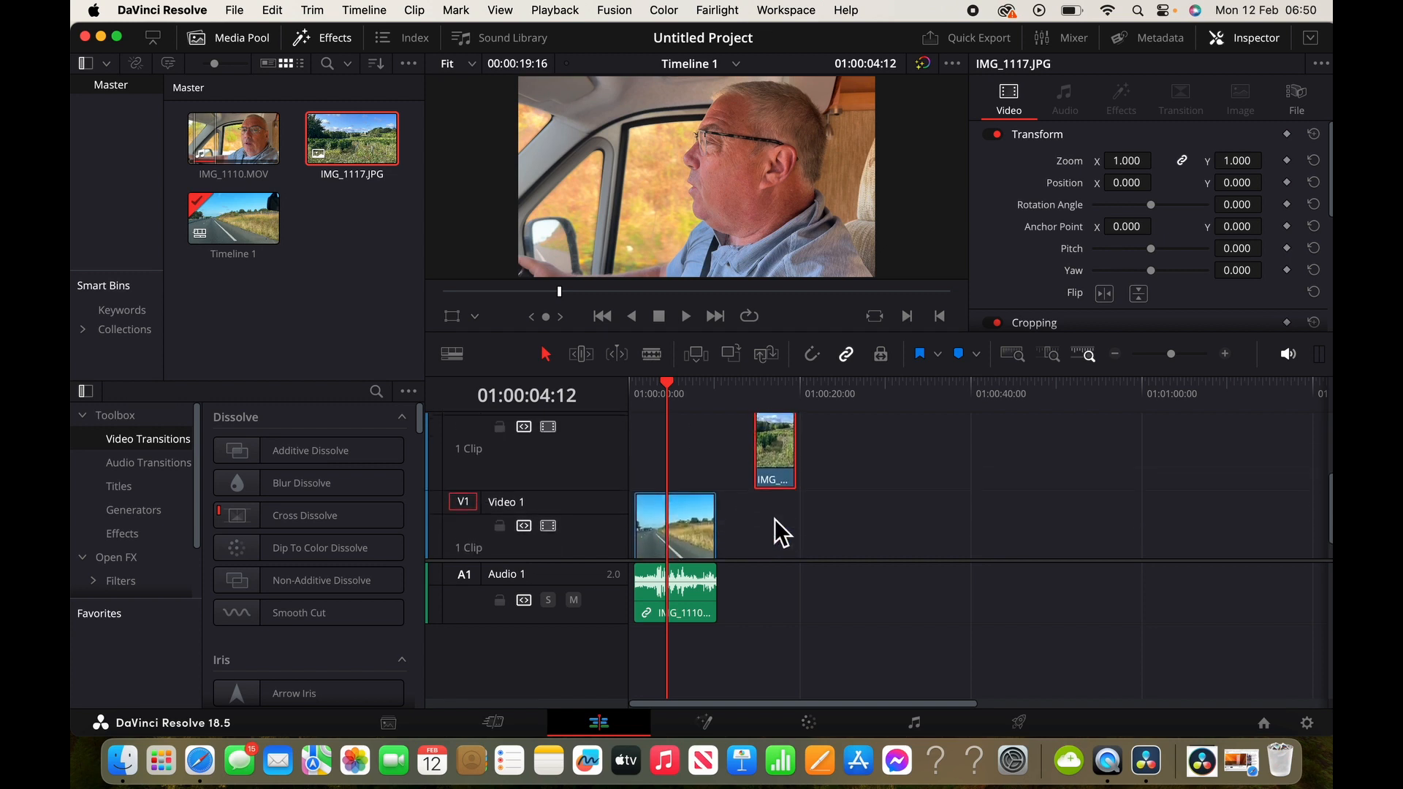
{"action": "left_click_drag", "start_coordinate": [773, 446], "coordinate": [667, 455]}
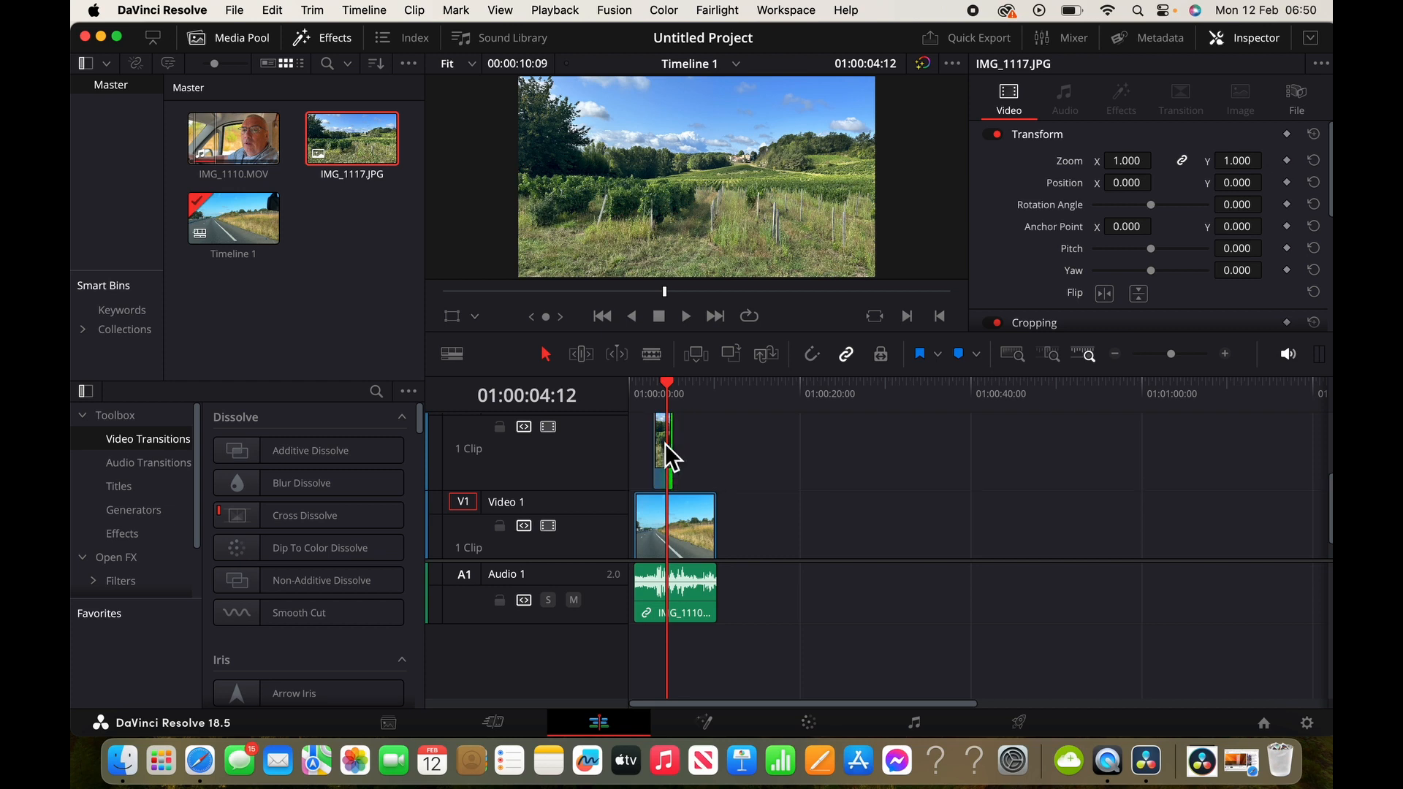
Play the rebuilt timeline from its start to review the video with the still image overlay
{"action": "left_click", "coordinate": [631, 383]}
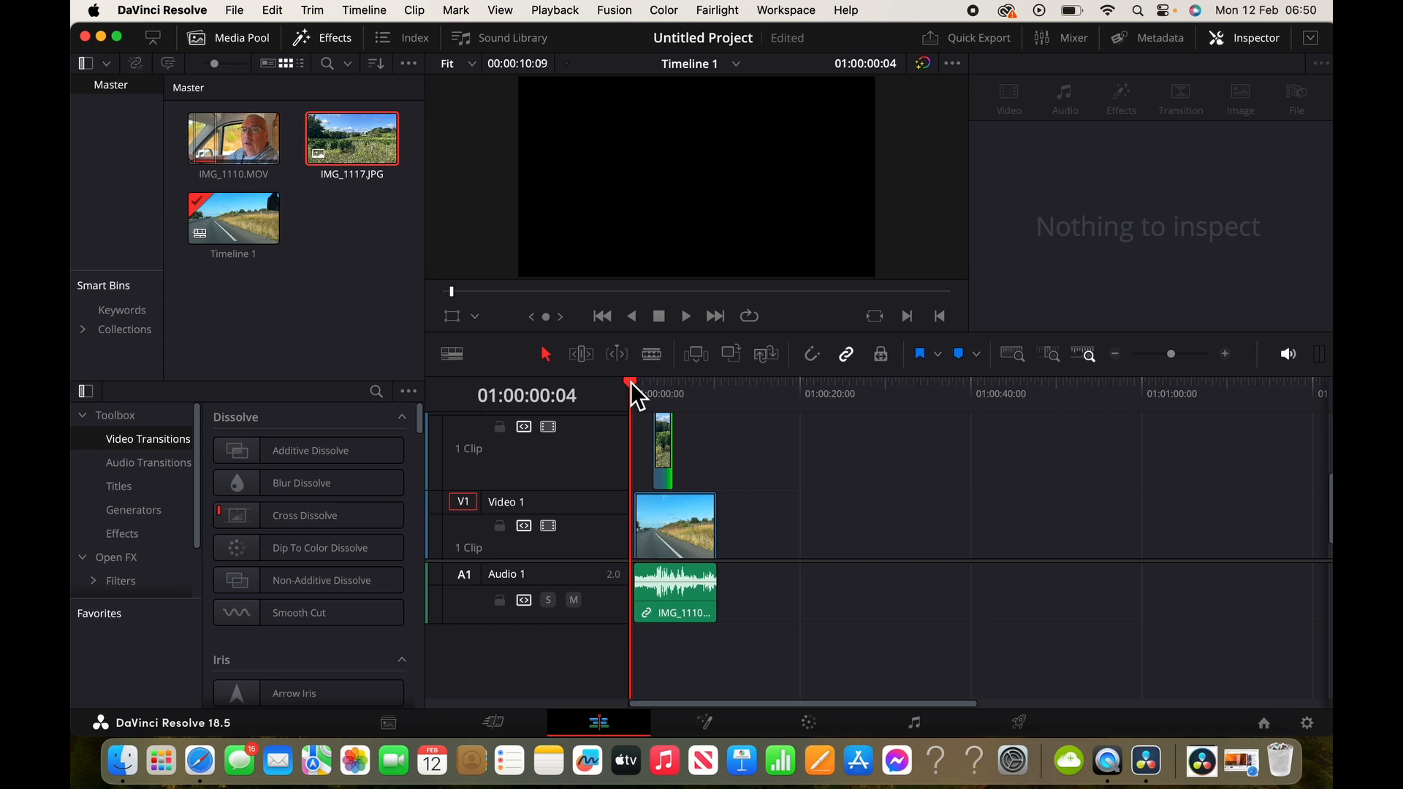
{"action": "key", "text": "space"}
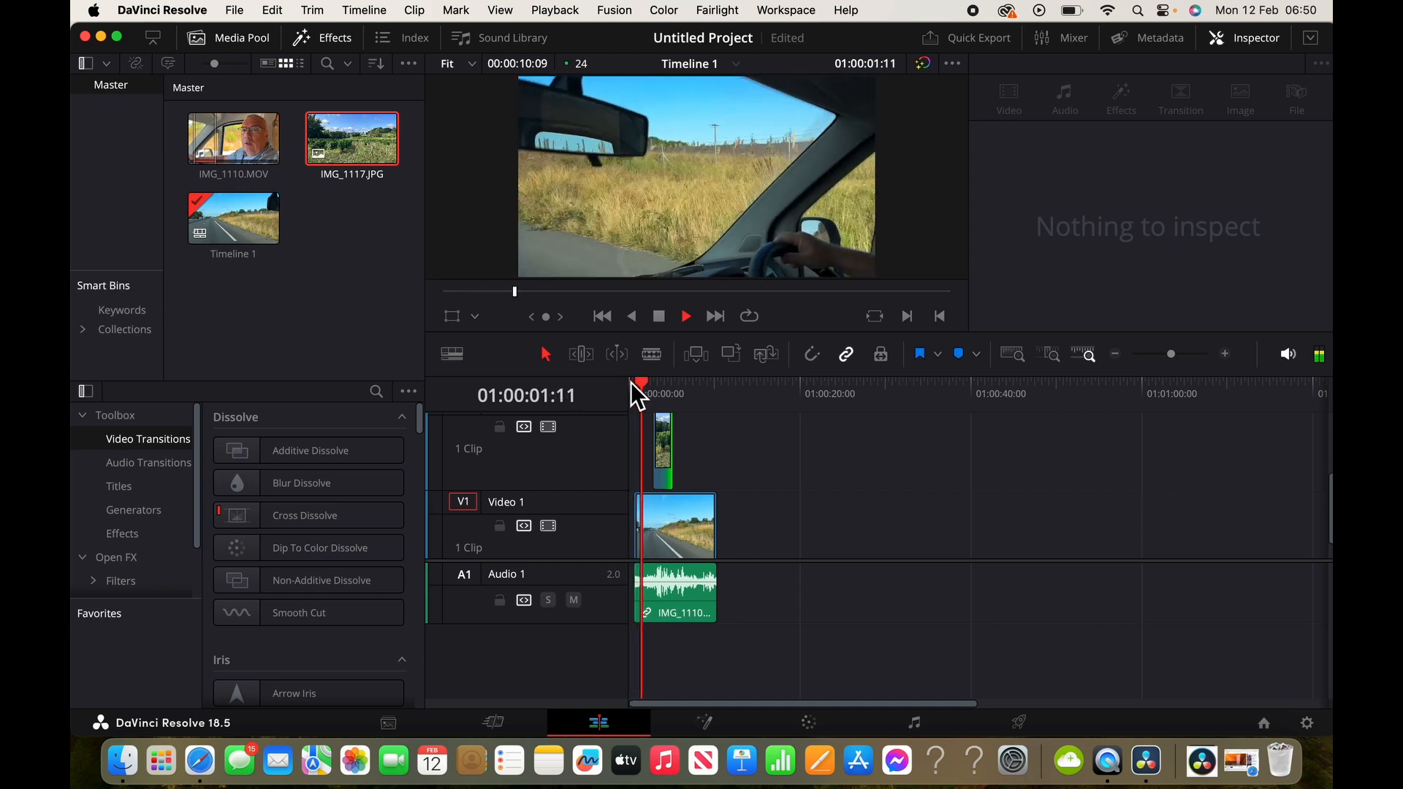